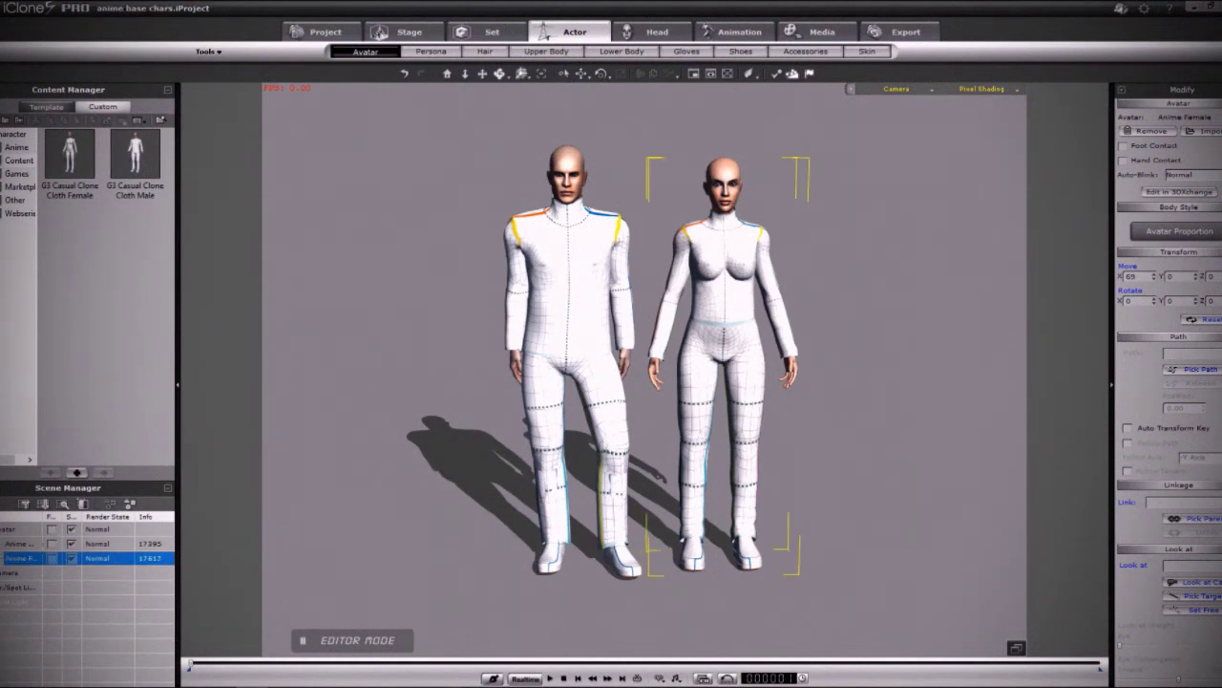
# Give the female avatar the Anime head shape and pinch its nose to the narrowest setting
pyautogui.click(508, 182)
pyautogui.moveTo(645, 372)
pyautogui.mouseDown(button='right')
pyautogui.moveTo(535, 372)
pyautogui.moveTo(735, 372)
pyautogui.moveTo(645, 372)
pyautogui.mouseUp(button='right')
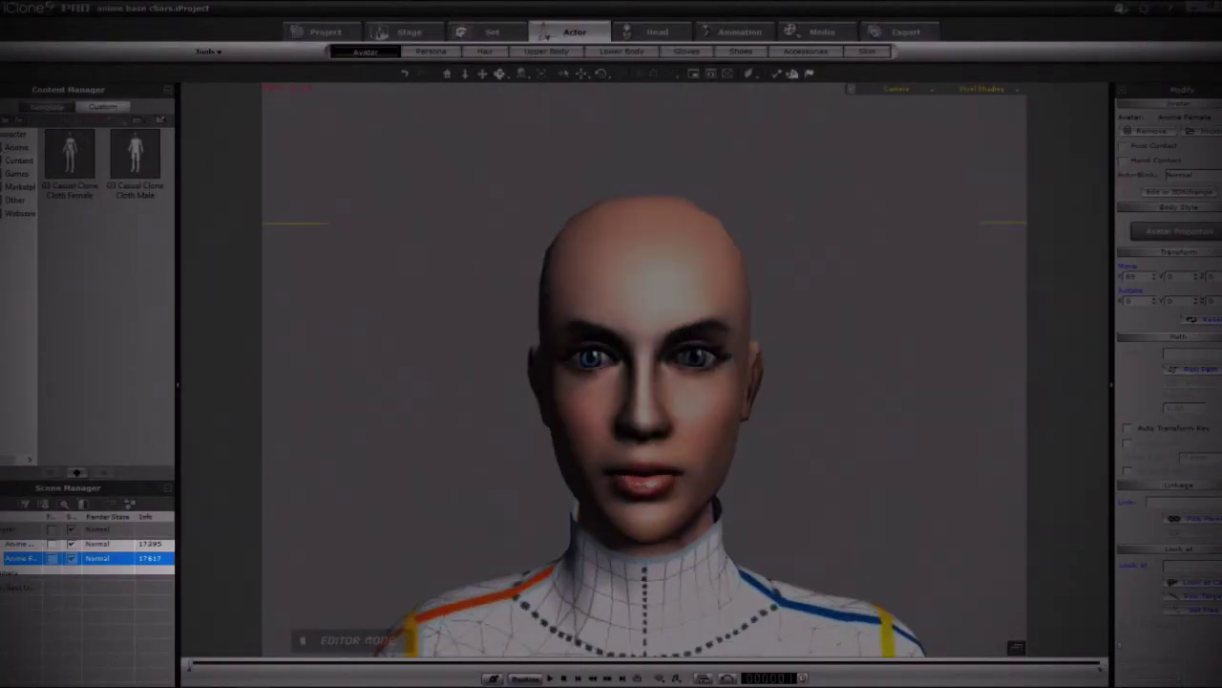
pyautogui.click(657, 33)
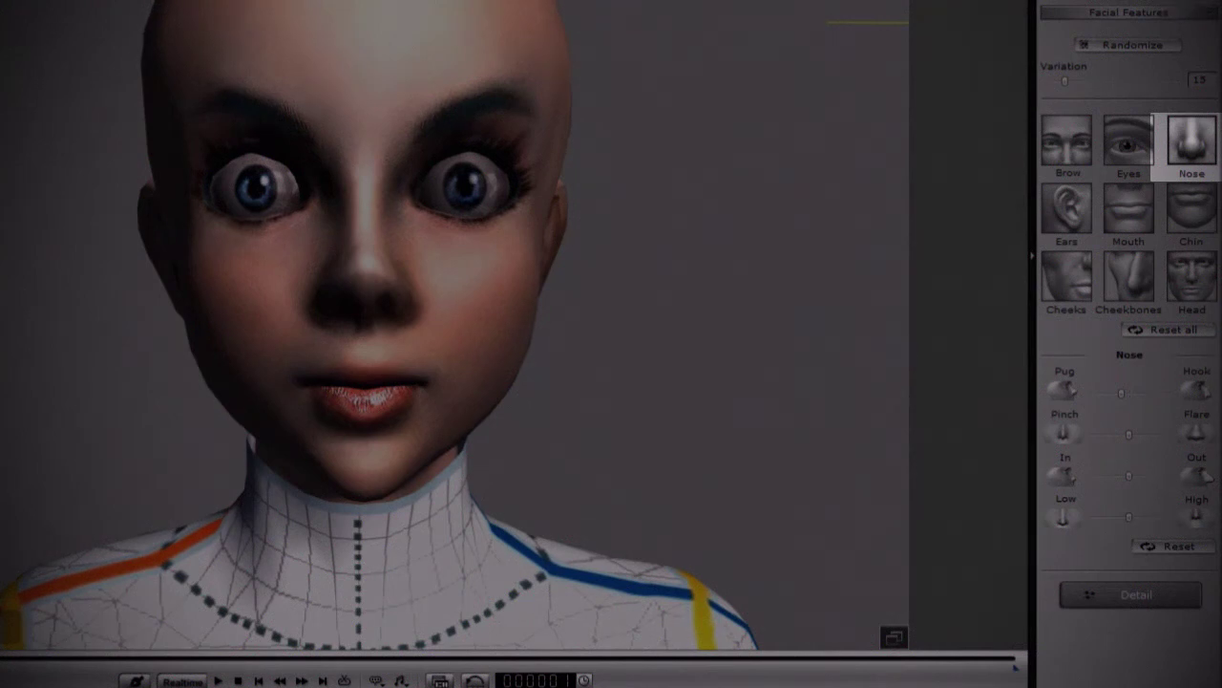
pyautogui.moveTo(1129, 434); pyautogui.dragTo(1091, 435)
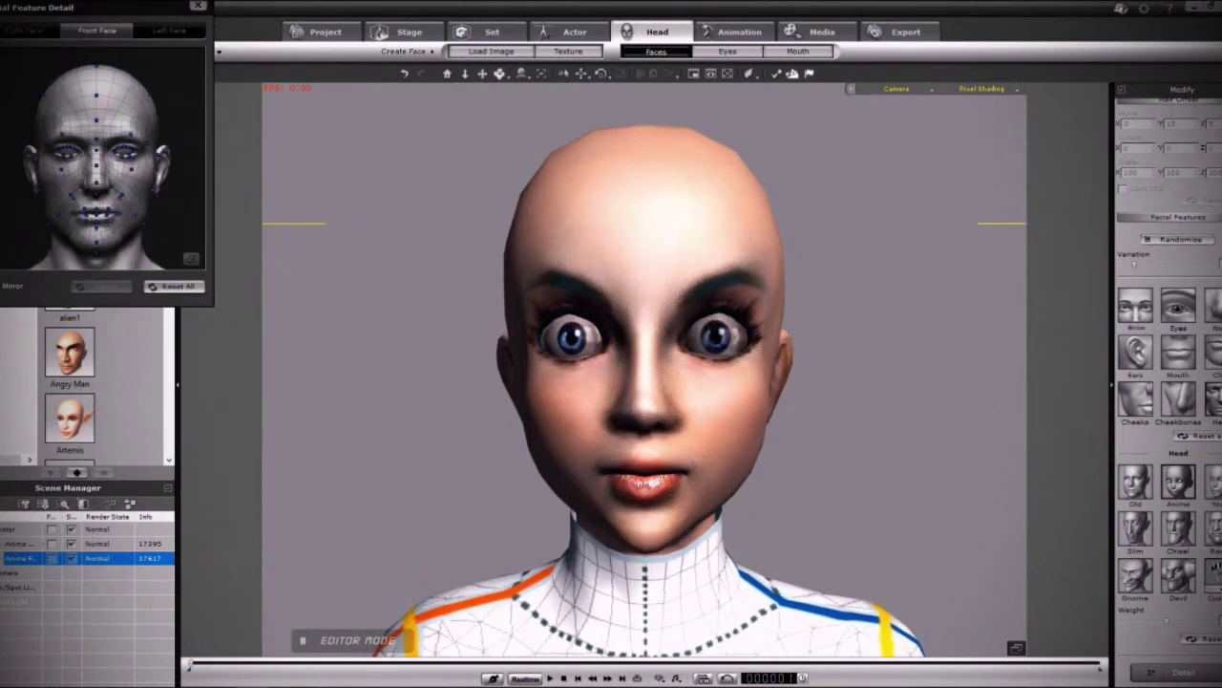
# Widen the female avatar's upper head from the front and lift its nose tip in profile using the facial detail editor
pyautogui.moveTo(150, 95); pyautogui.dragTo(165, 95)
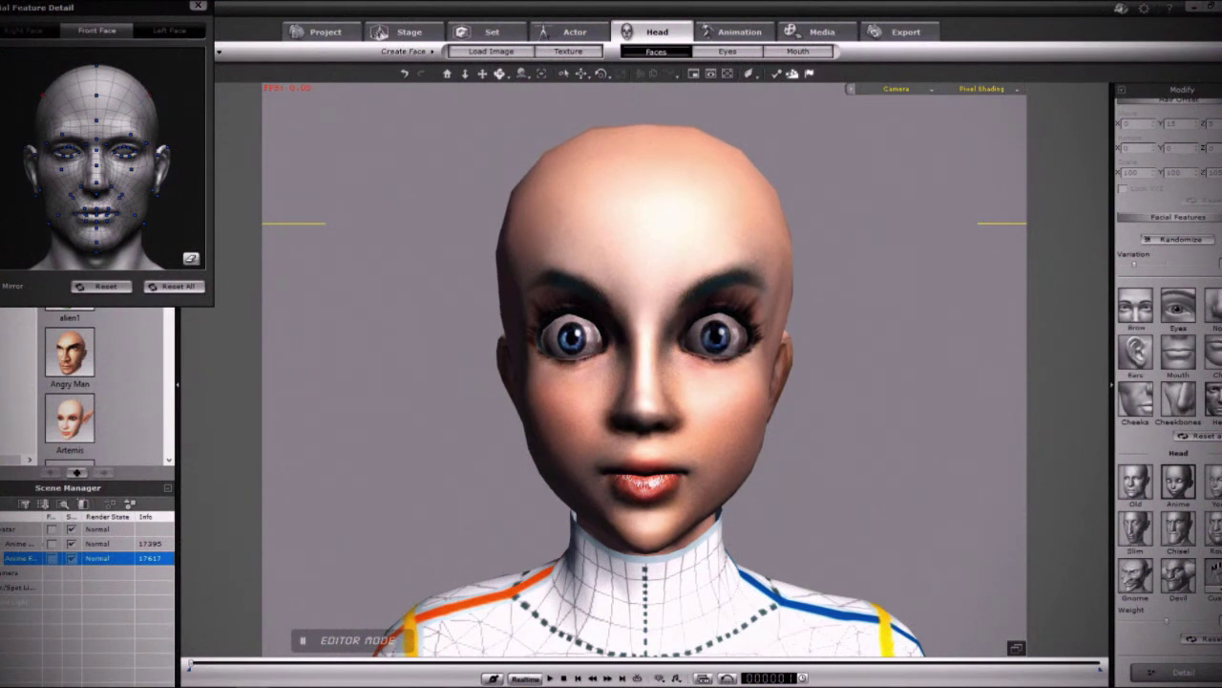
pyautogui.click(170, 30)
pyautogui.moveTo(10, 185); pyautogui.dragTo(6, 174)
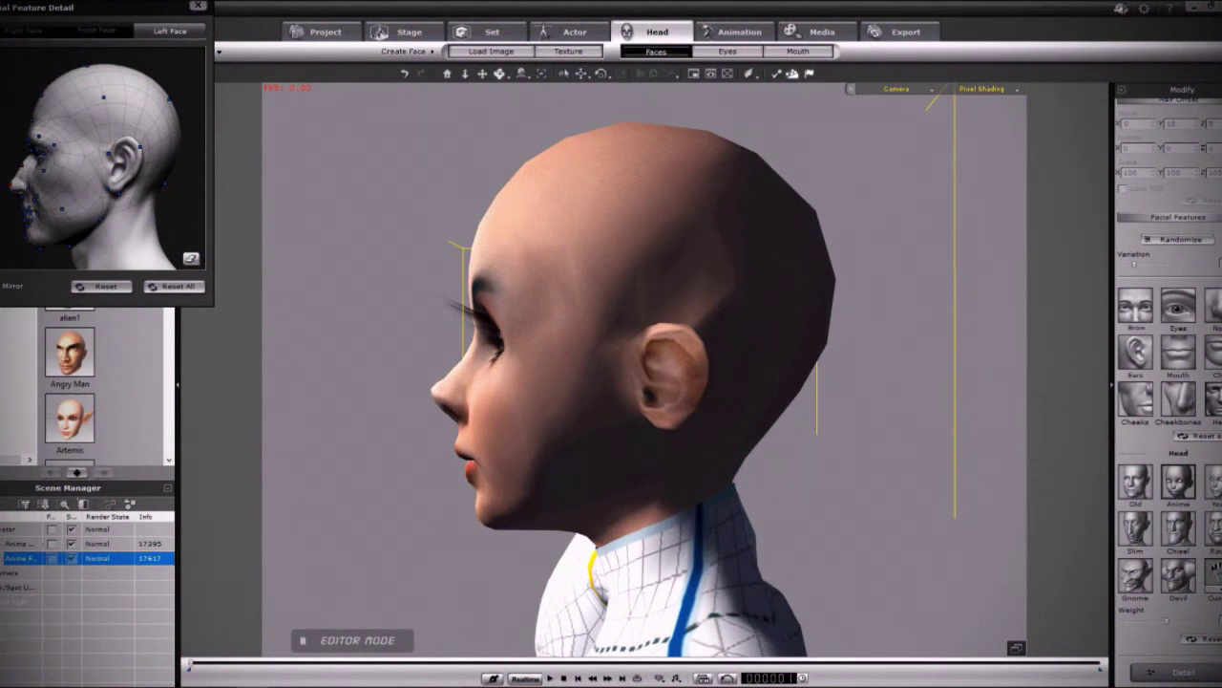
pyautogui.click(1215, 305)
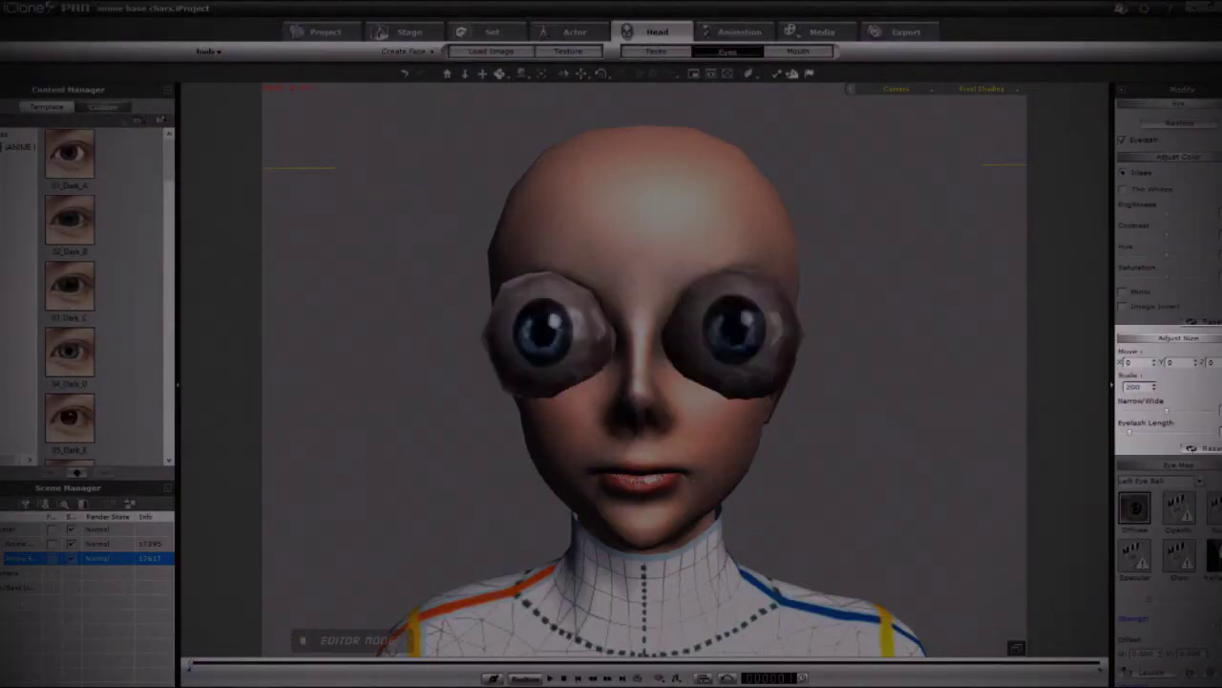
# Set the female avatar's eye scale to 150, shift the eyes back along Z, and adjust their narrowness and eyelash length
pyautogui.write('150')
pyautogui.press('Return')
pyautogui.write('5')
pyautogui.press('Return')
pyautogui.write('0')
pyautogui.press('Return')
pyautogui.write('-')
pyautogui.press('Down')
pyautogui.press('Down')
pyautogui.press('Down')
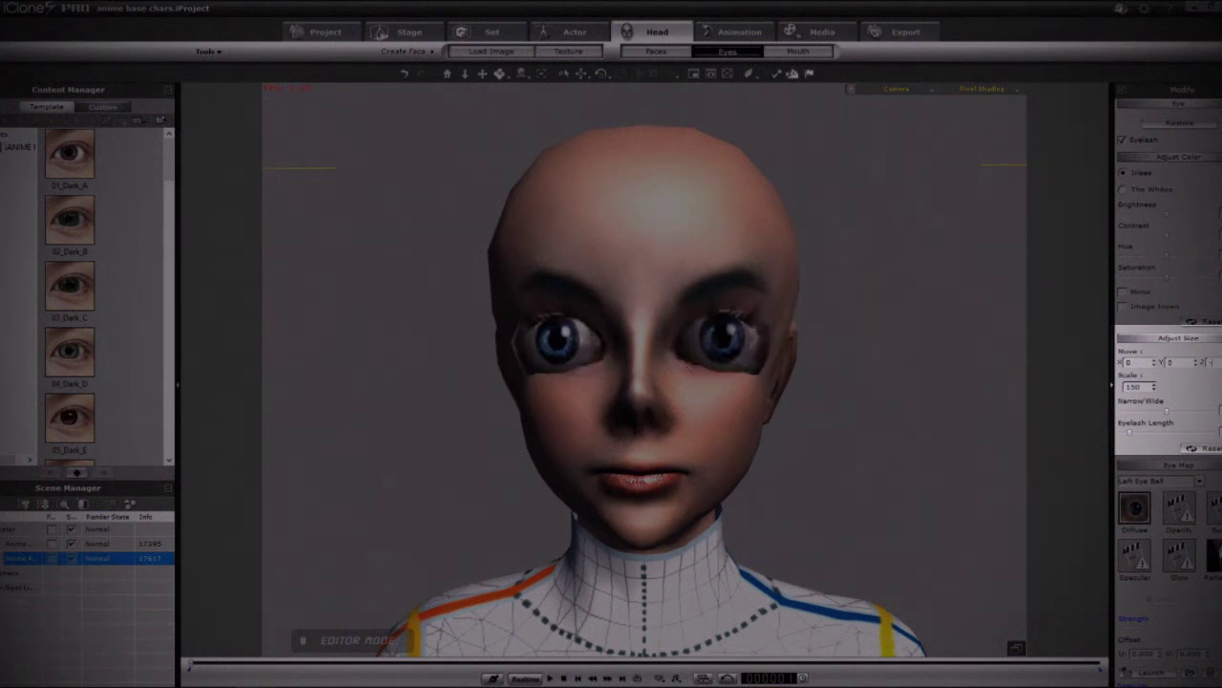
pyautogui.moveTo(1166, 410); pyautogui.dragTo(1146, 432)
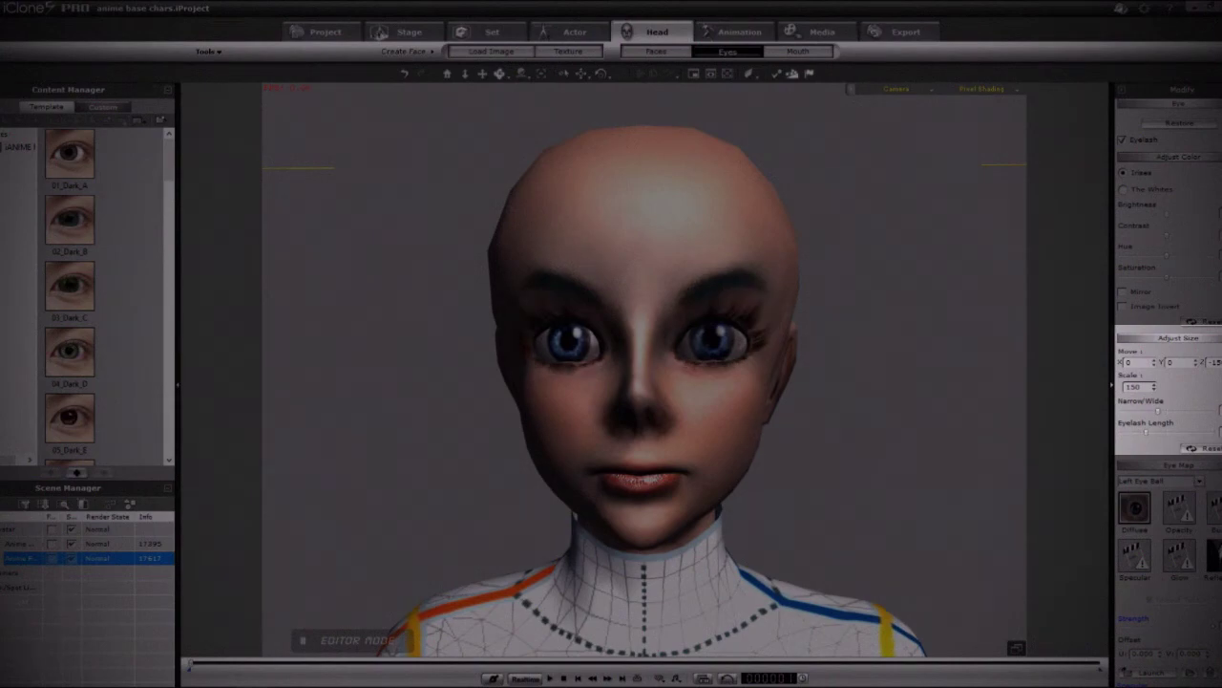
pyautogui.click(1196, 365)
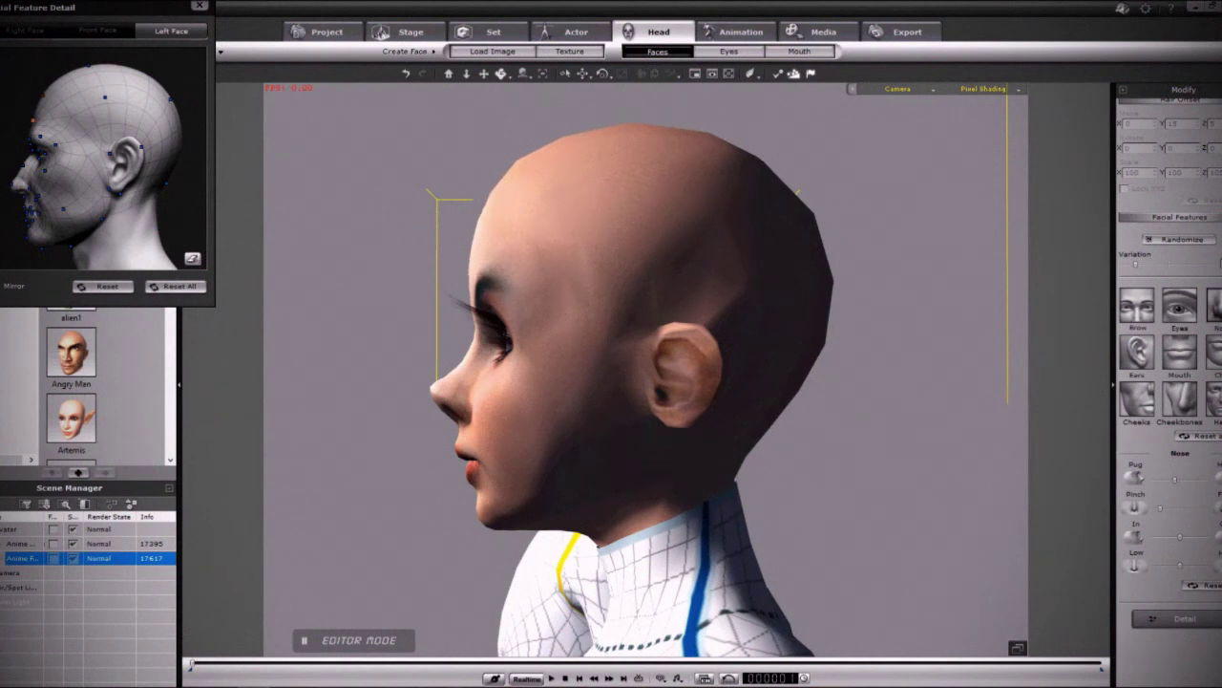
# Pull the female avatar's forehead slightly outward in the side profile of the facial detail editor
pyautogui.moveTo(32, 120); pyautogui.dragTo(28, 120)
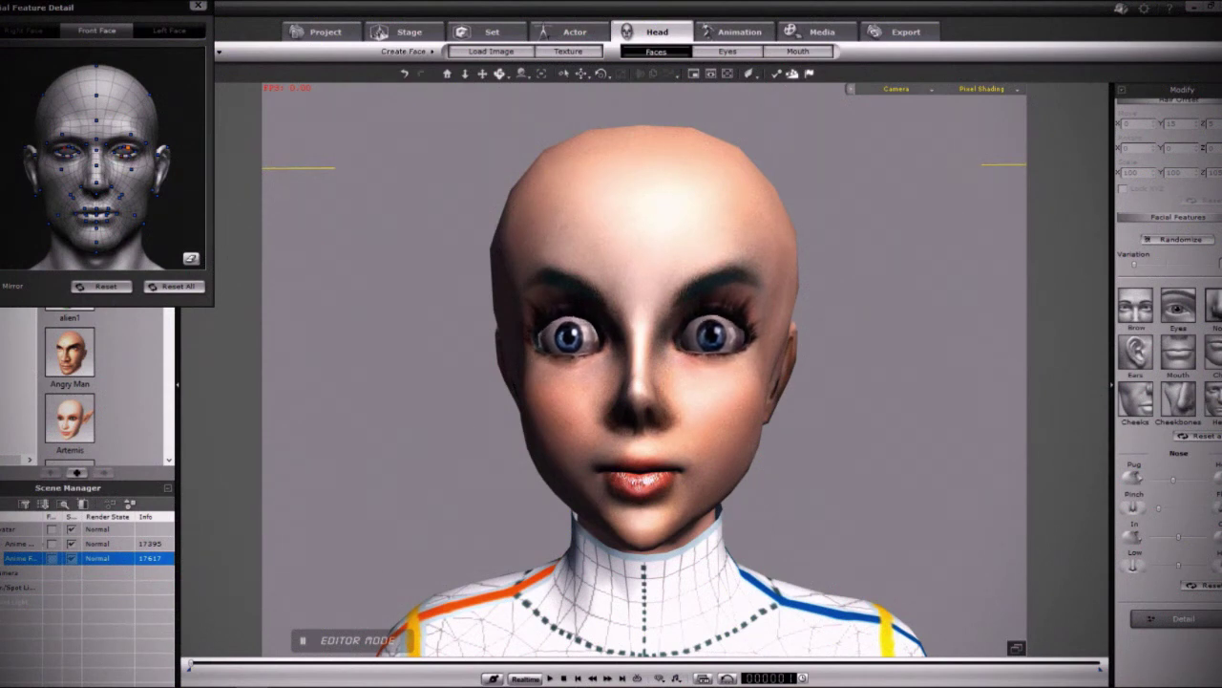
pyautogui.click(1136, 307)
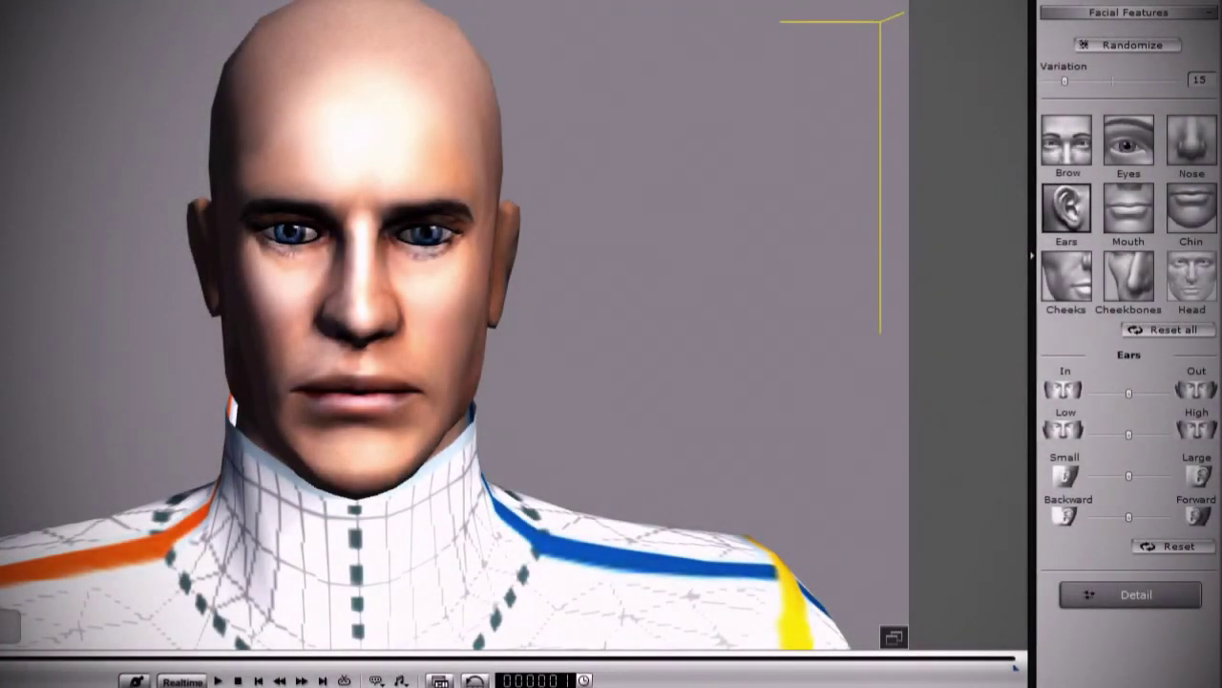
# Apply the Anime head shape to the male avatar at weight 50 and make its nose fully pinched and more pug
pyautogui.click(1192, 276)
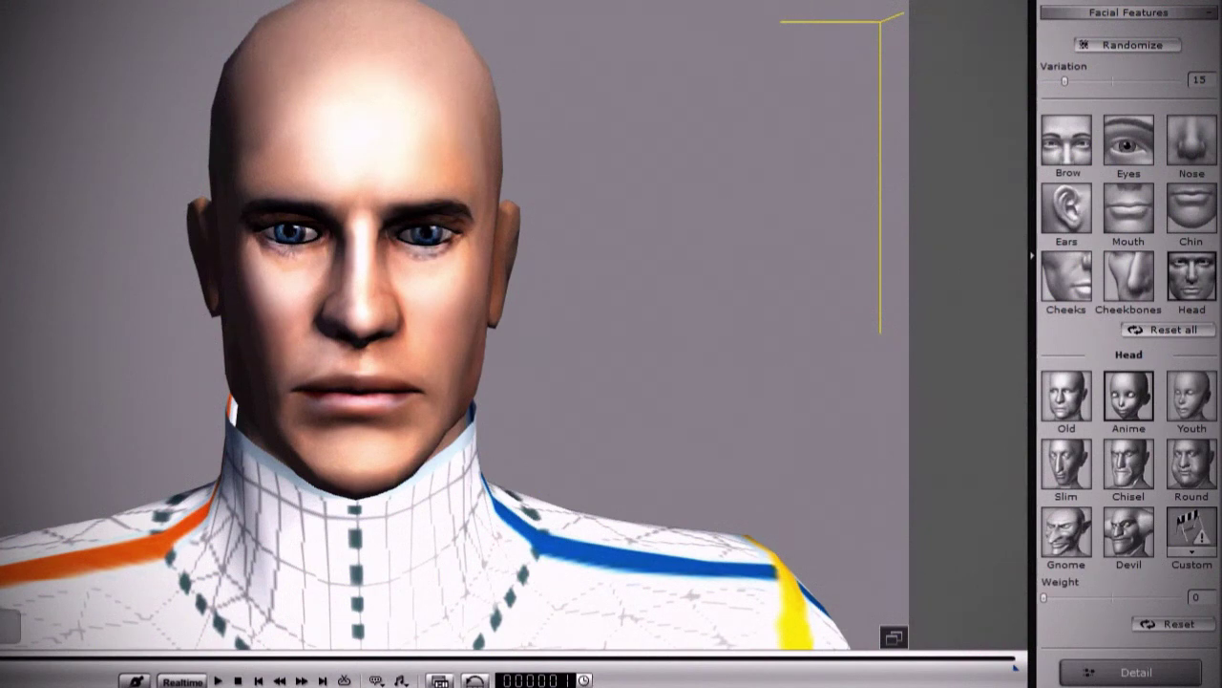
pyautogui.click(1129, 396)
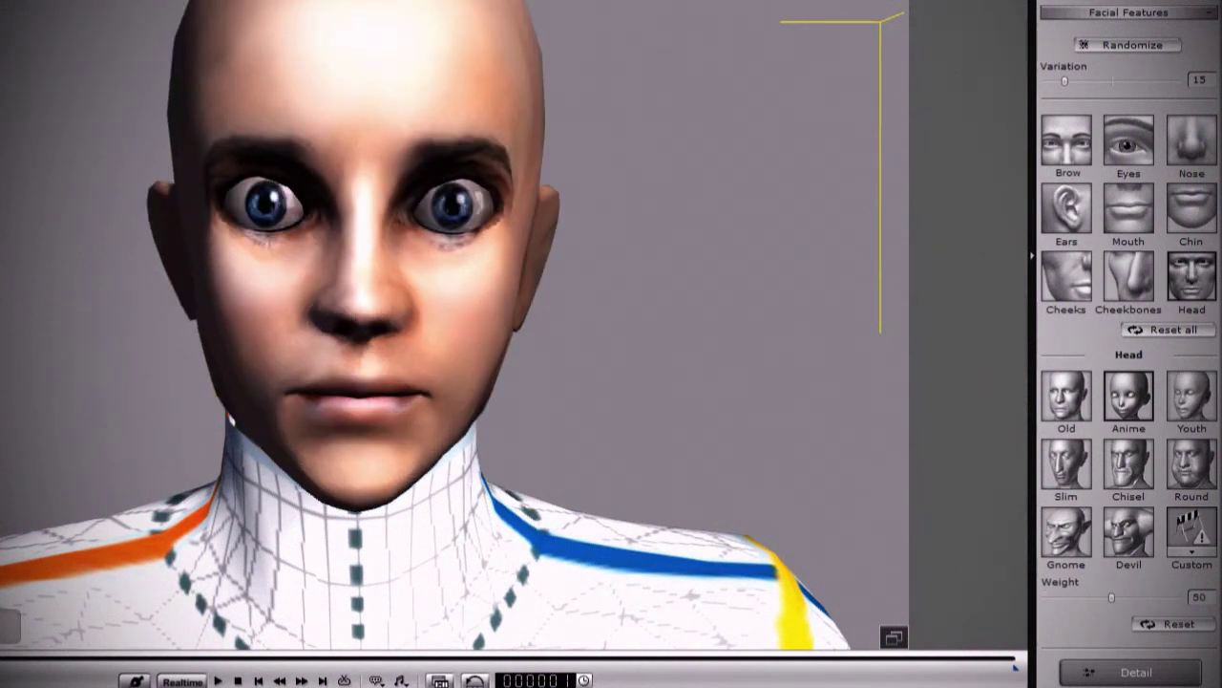
pyautogui.click(1192, 140)
pyautogui.moveTo(1129, 434); pyautogui.dragTo(1091, 434)
pyautogui.moveTo(573, 324); pyautogui.dragTo(430, 324, button='right')
pyautogui.scroll(2, 455, 324)
pyautogui.moveTo(1129, 393); pyautogui.dragTo(1116, 393)
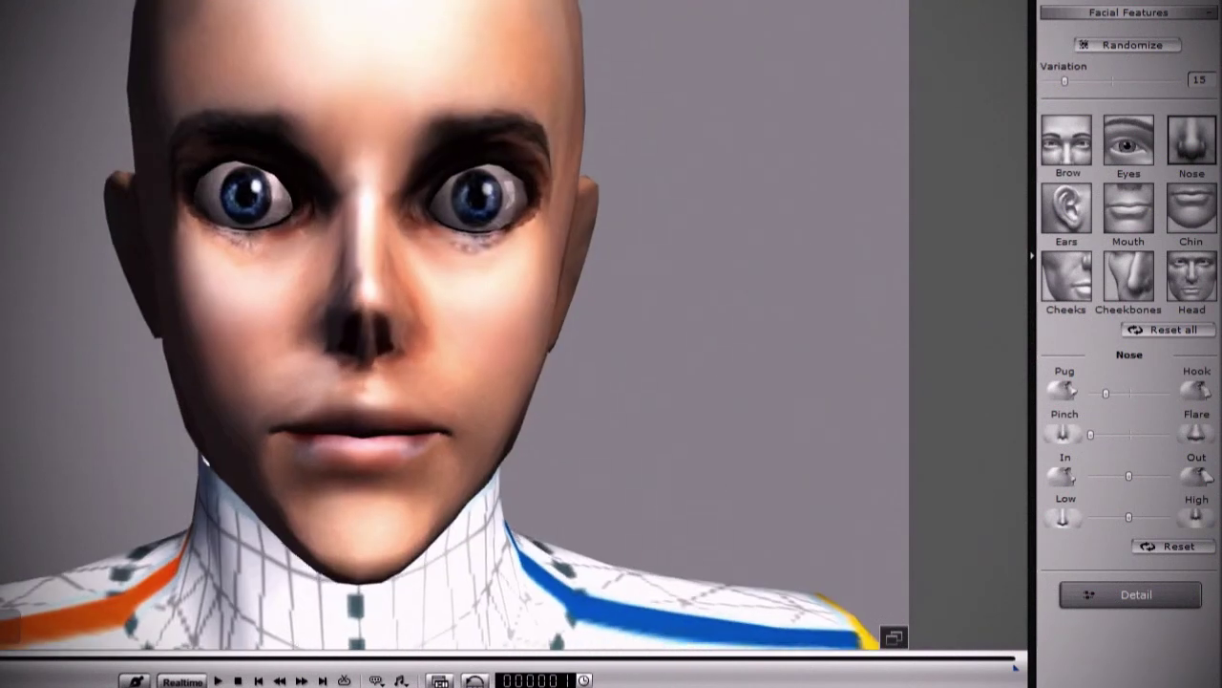
# Reshape the male avatar's chin and brow with the facial feature settings
pyautogui.click(1192, 208)
pyautogui.moveTo(1128, 476); pyautogui.dragTo(1091, 476)
pyautogui.click(1067, 141)
pyautogui.moveTo(1129, 434)
pyautogui.mouseDown()
pyautogui.moveTo(1167, 434)
pyautogui.moveTo(1150, 435)
pyautogui.mouseUp()
# Move the male avatar's ears outward and slightly lower
pyautogui.moveTo(1129, 394); pyautogui.dragTo(1153, 394)
pyautogui.click(1067, 208)
pyautogui.moveTo(1128, 435); pyautogui.dragTo(1112, 434)
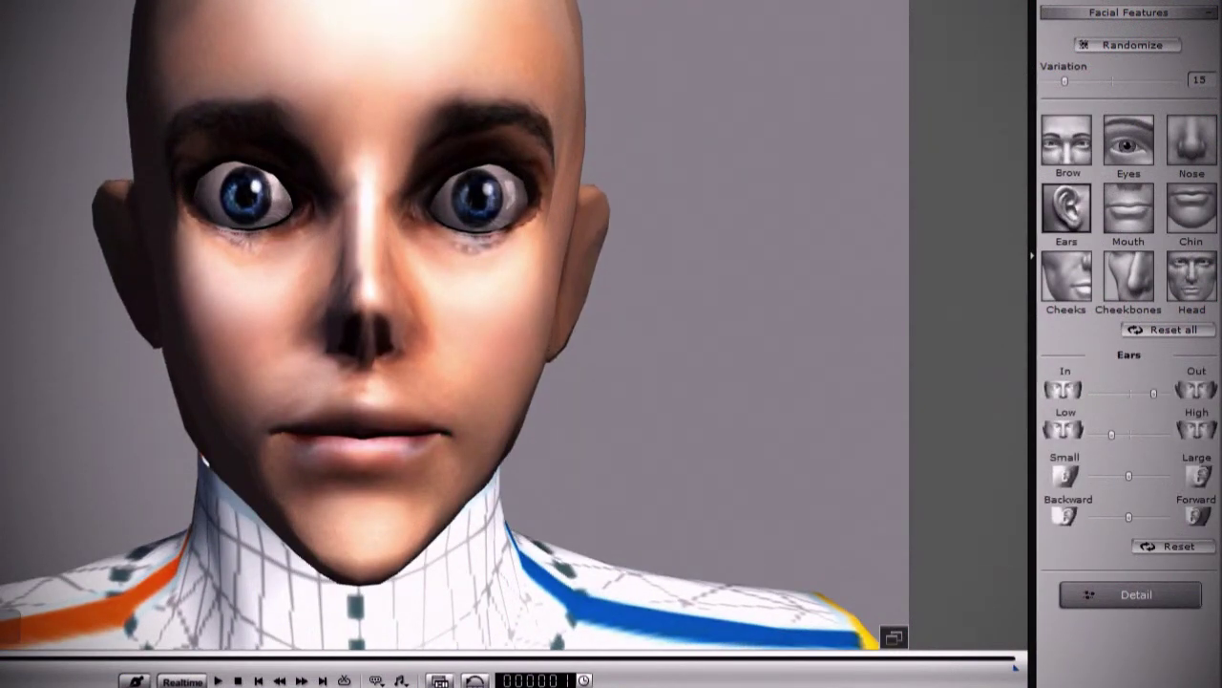
# Fine-tune the Low/High placement of the male avatar's eyes
pyautogui.click(1129, 140)
pyautogui.moveTo(1129, 518)
pyautogui.mouseDown()
pyautogui.moveTo(1086, 518)
pyautogui.moveTo(1127, 518)
pyautogui.mouseUp()
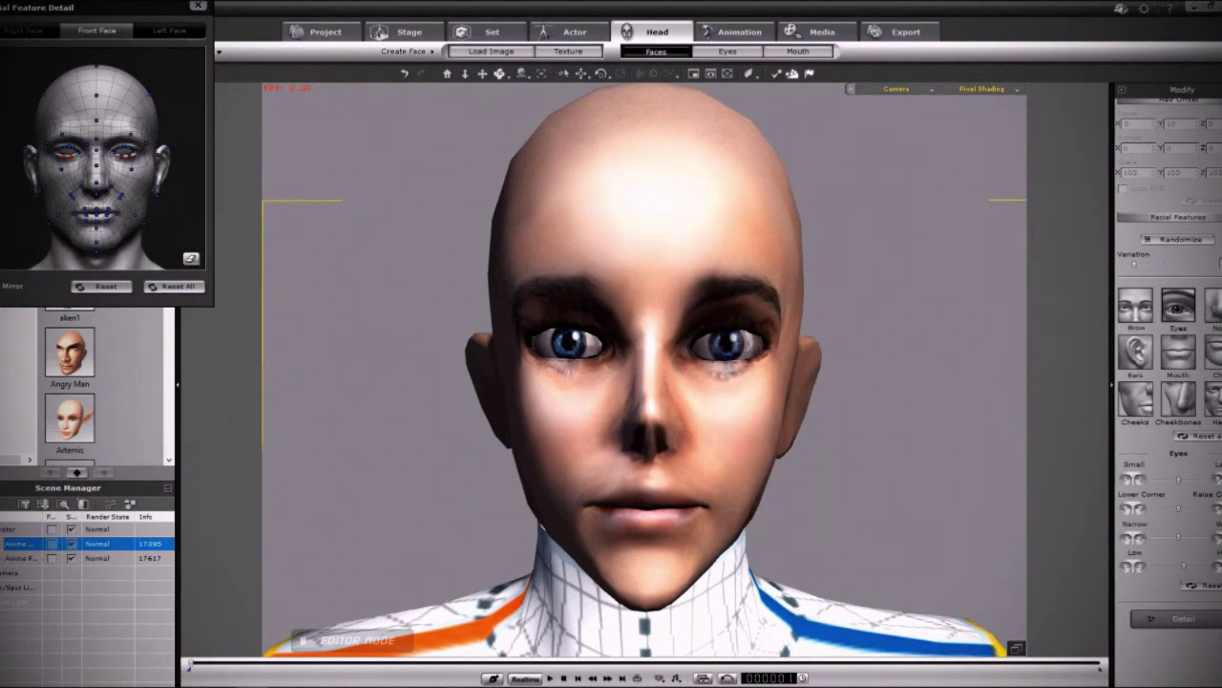
pyautogui.click(535, 73)
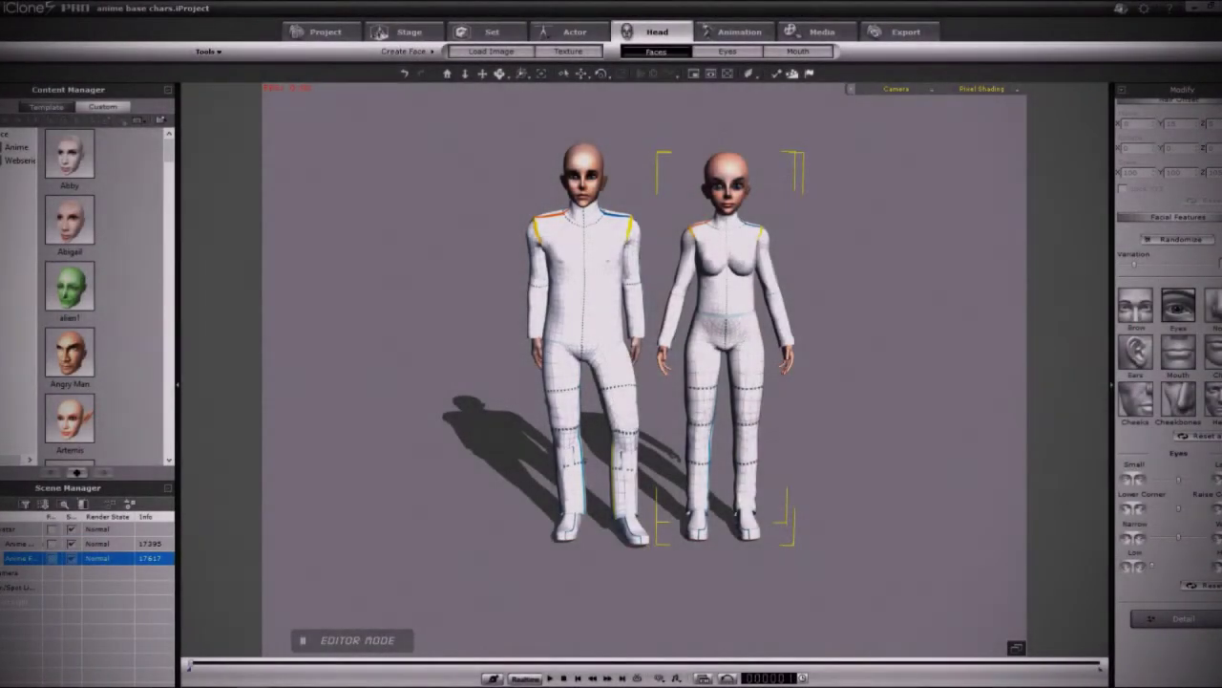
# Hide the female avatar's upper-body clothing, lower-body clothing and shoes by reducing their material opacity to the minimum
pyautogui.scroll(-5, 1168, 382)
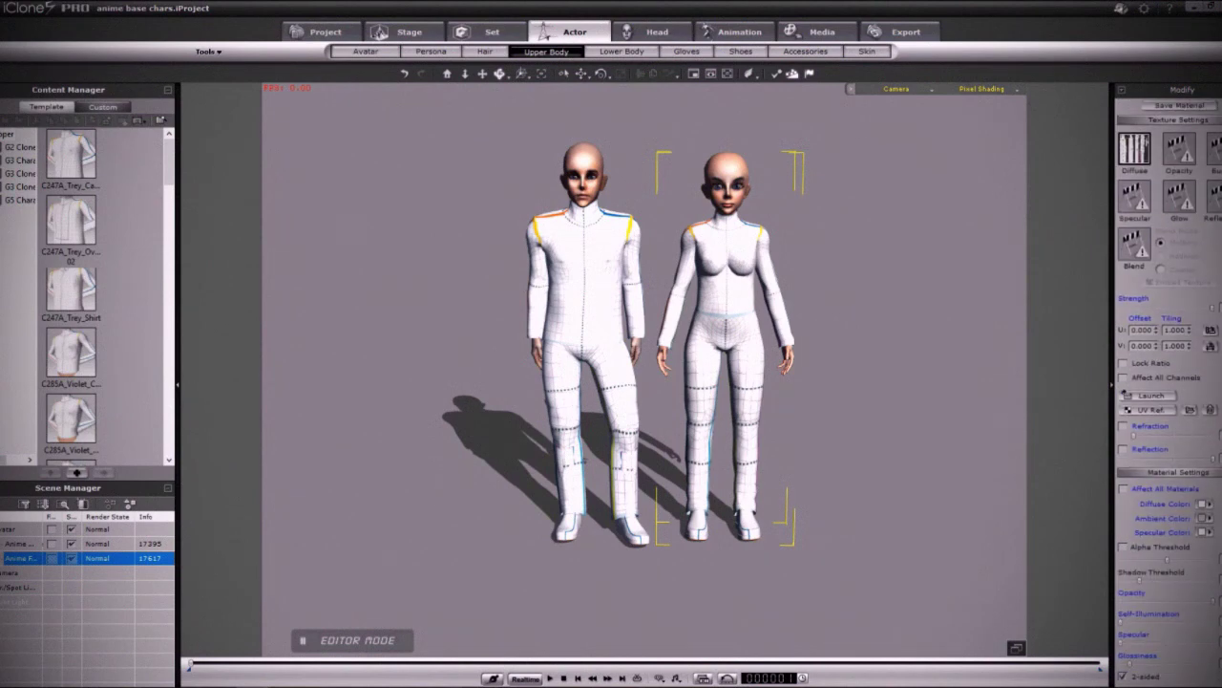
pyautogui.moveTo(1213, 601); pyautogui.dragTo(1121, 601)
pyautogui.click(622, 51)
pyautogui.scroll(-5, 1167, 382)
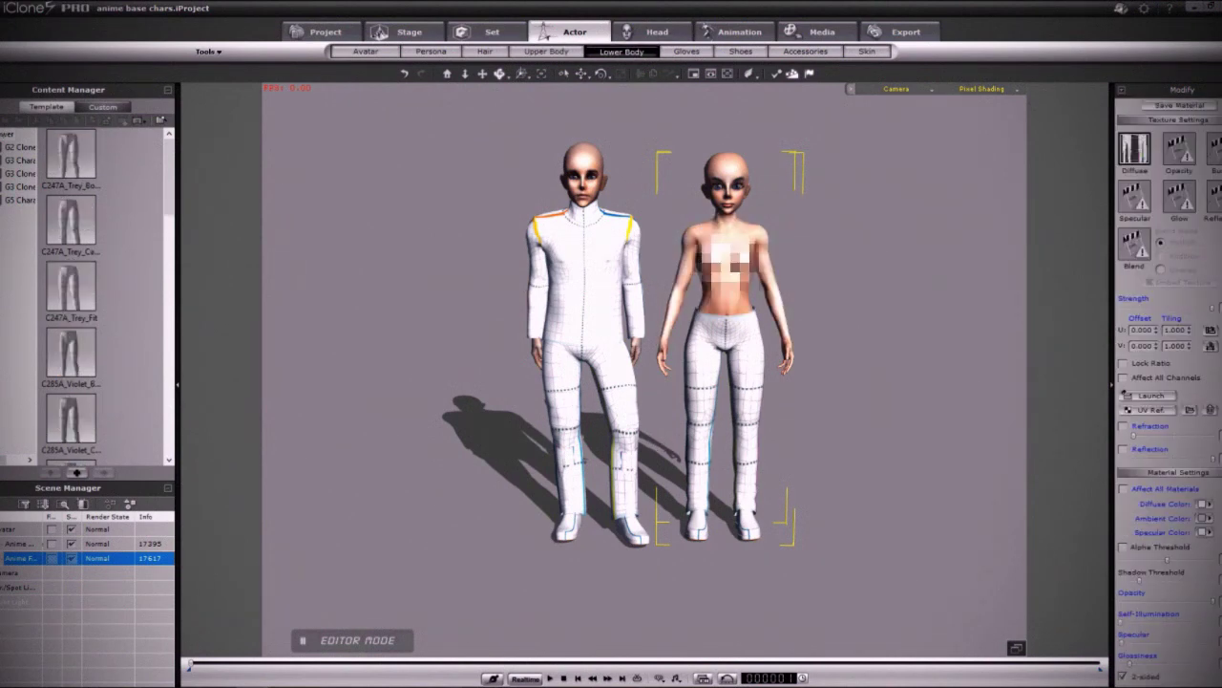
pyautogui.moveTo(1213, 601); pyautogui.dragTo(1121, 601)
pyautogui.click(741, 52)
pyautogui.scroll(-5, 1167, 382)
pyautogui.press('Delete')
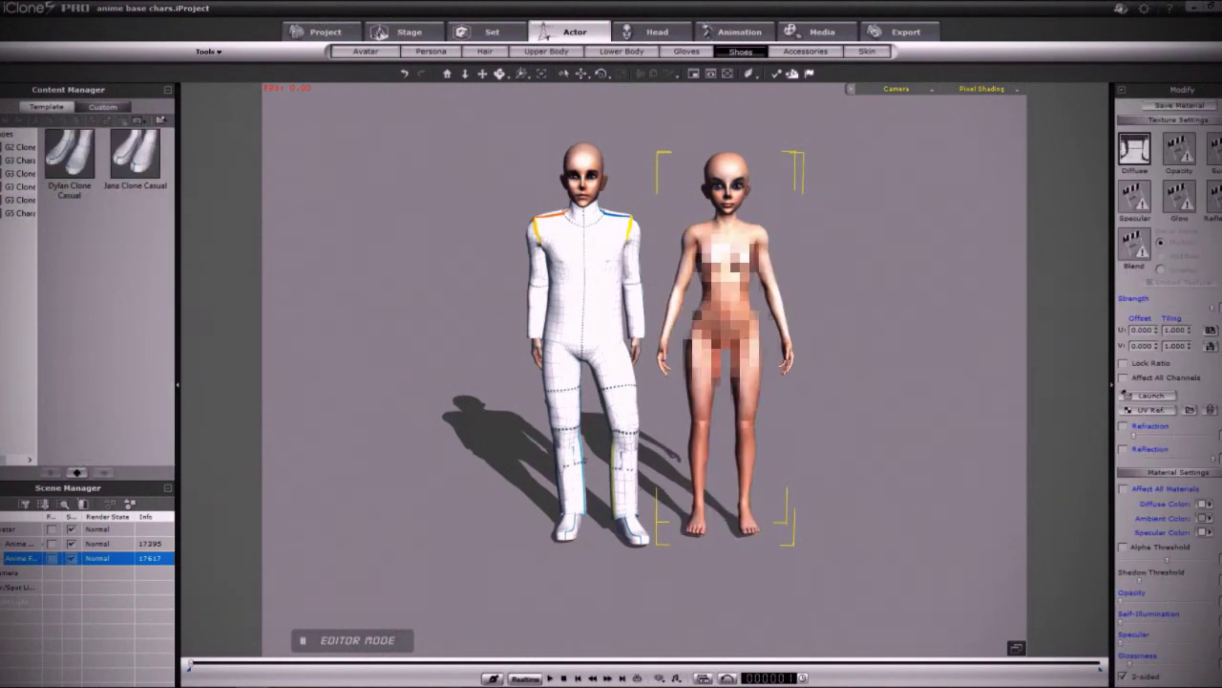
# Hide the male avatar's lower-body and upper-body clothing to expose the base body
pyautogui.click(21, 543)
pyautogui.click(621, 52)
pyautogui.moveTo(1213, 601); pyautogui.dragTo(1122, 601)
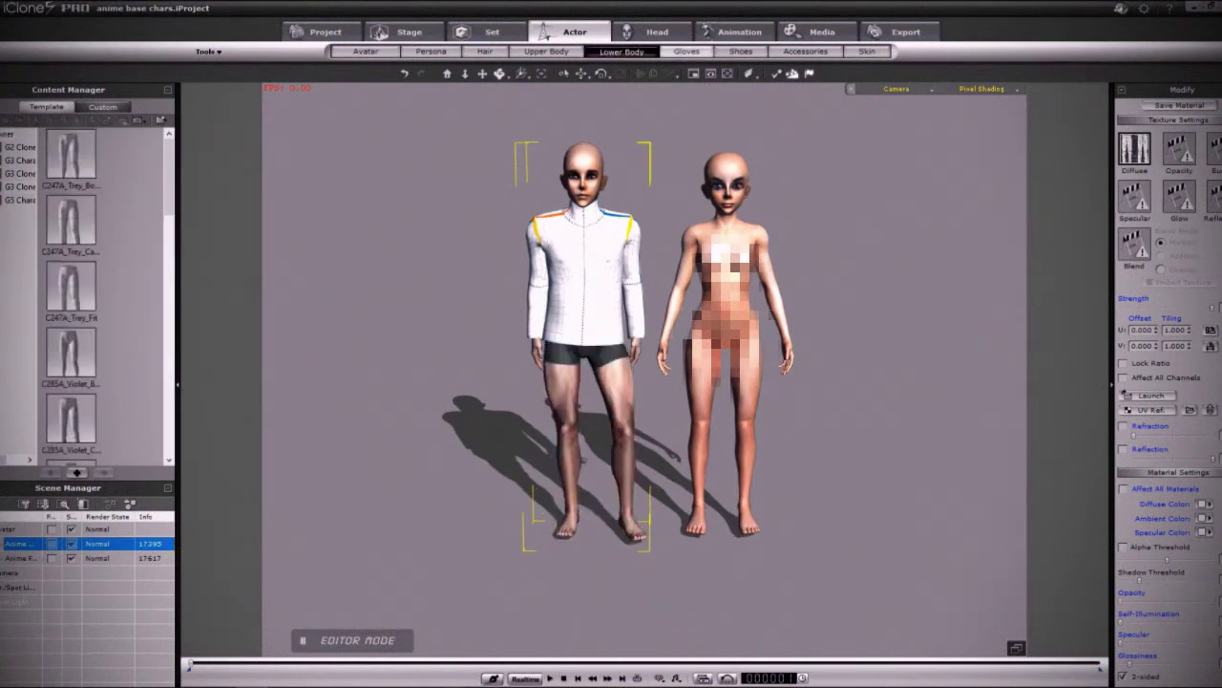
pyautogui.click(546, 52)
pyautogui.press('Delete')
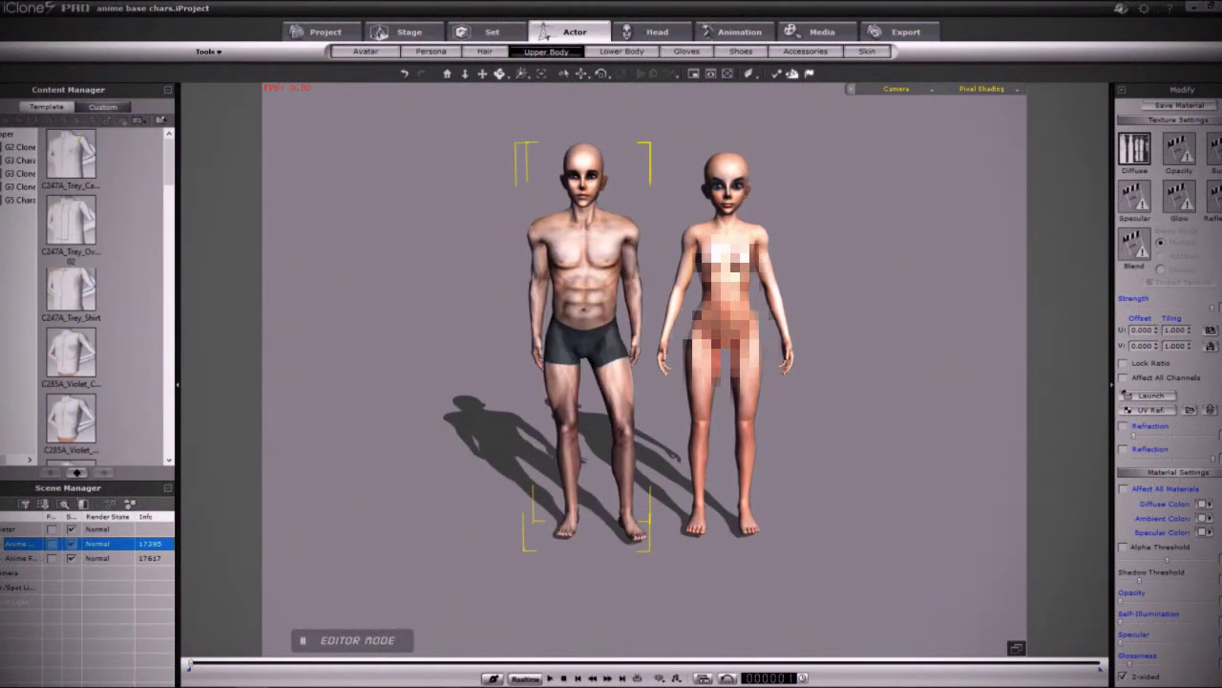
# Reduce the texture strength of the male avatar's RL_Upper skin material to the minimum
pyautogui.click(868, 52)
pyautogui.click(1194, 369)
pyautogui.click(1151, 412)
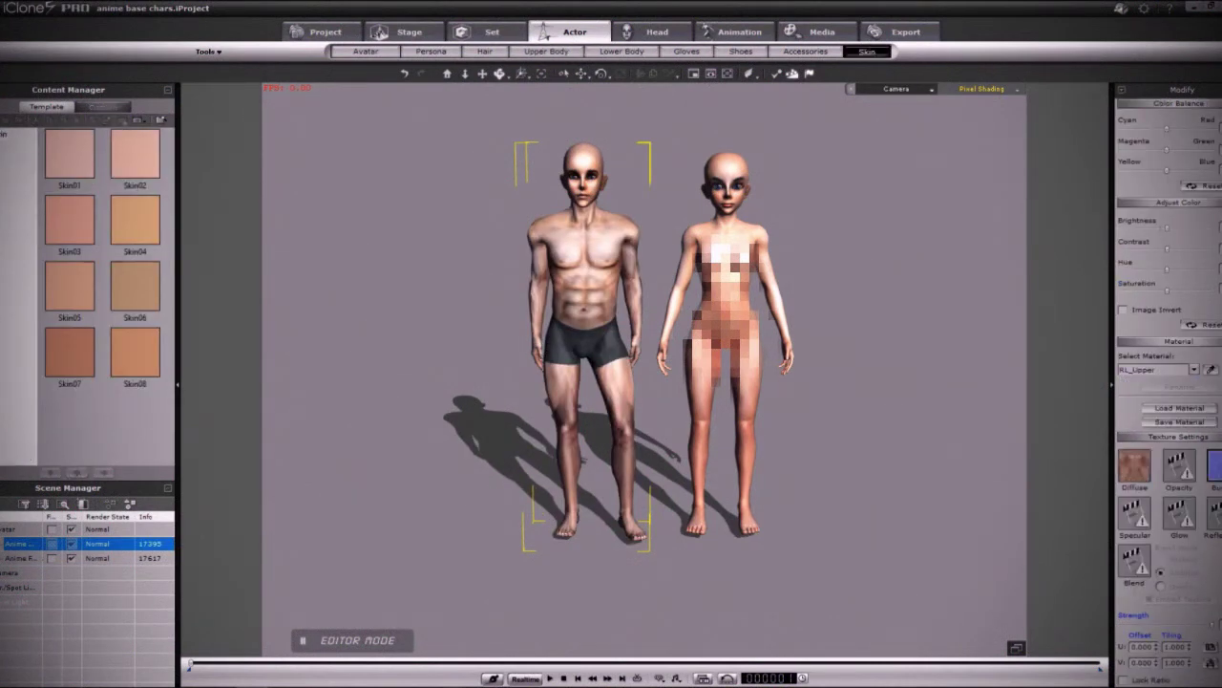
pyautogui.moveTo(1213, 624); pyautogui.dragTo(1121, 624)
# Reduce the texture strength of the male avatar's remaining skin materials to the minimum, including RL_Shoes
pyautogui.click(1195, 370)
pyautogui.click(1150, 400)
pyautogui.moveTo(1213, 623); pyautogui.dragTo(1122, 624)
pyautogui.click(1195, 370)
pyautogui.click(1151, 396)
pyautogui.click(1195, 370)
pyautogui.moveTo(1212, 624); pyautogui.dragTo(1121, 624)
pyautogui.click(1151, 407)
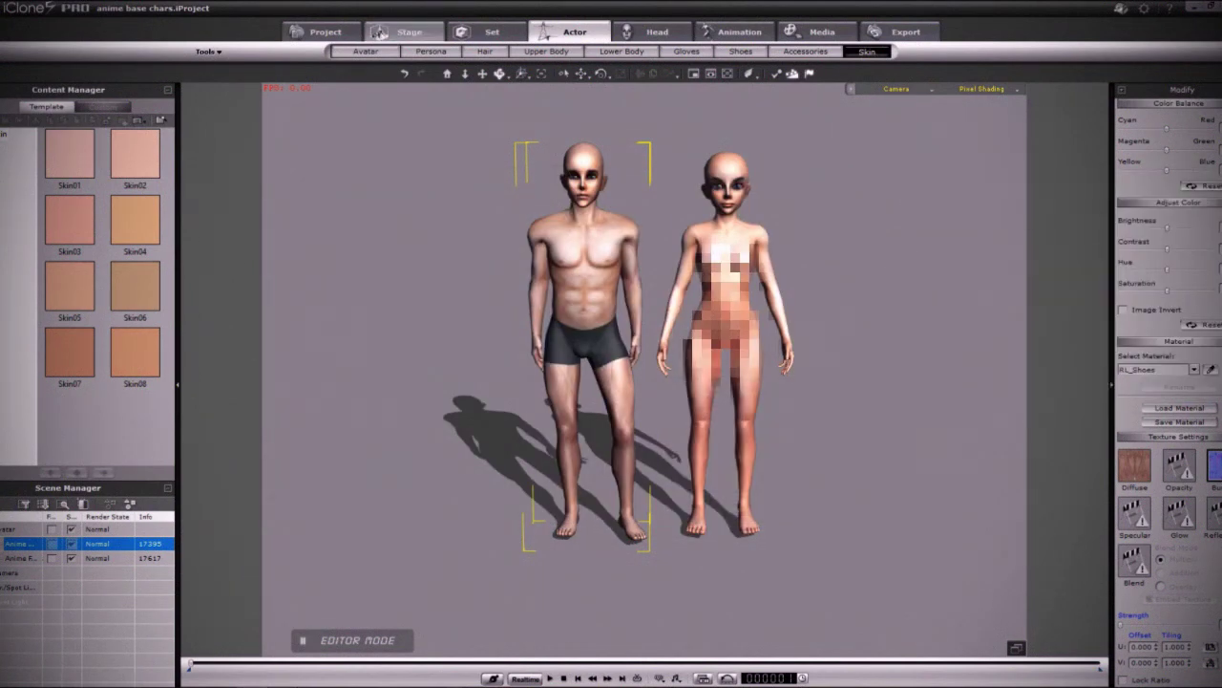
# Open the body proportion editor for the male avatar
pyautogui.click(365, 50)
pyautogui.click(1179, 231)
pyautogui.click(172, 230)
pyautogui.doubleClick(248, 180)
pyautogui.write('80')
pyautogui.hotkey('ctrl', 'z')
# Scale the male avatar's breast areas to width 80 and depth 80 with mirroring enabled
pyautogui.click(116, 207)
pyautogui.click(172, 142)
pyautogui.doubleClick(249, 181)
pyautogui.write('80')
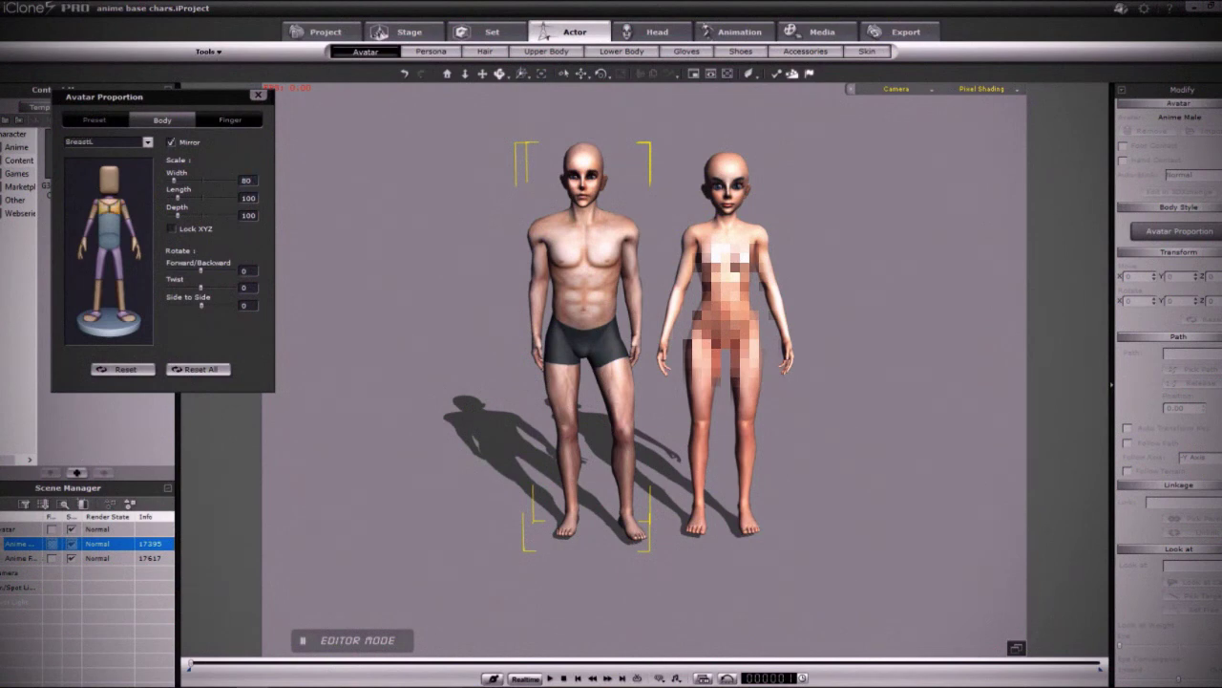
pyautogui.doubleClick(248, 215)
pyautogui.write('80')
# Scale the male avatar's shoulder areas to 80 in width, length and depth with mirroring enabled
pyautogui.click(110, 226)
pyautogui.click(121, 205)
pyautogui.click(171, 142)
pyautogui.doubleClick(248, 181)
pyautogui.write('80')
pyautogui.doubleClick(249, 198)
pyautogui.write('80')
pyautogui.doubleClick(248, 216)
pyautogui.write('80')
# Set the male avatar's upper torso width to 90
pyautogui.click(115, 207)
pyautogui.doubleClick(248, 180)
pyautogui.write('80')
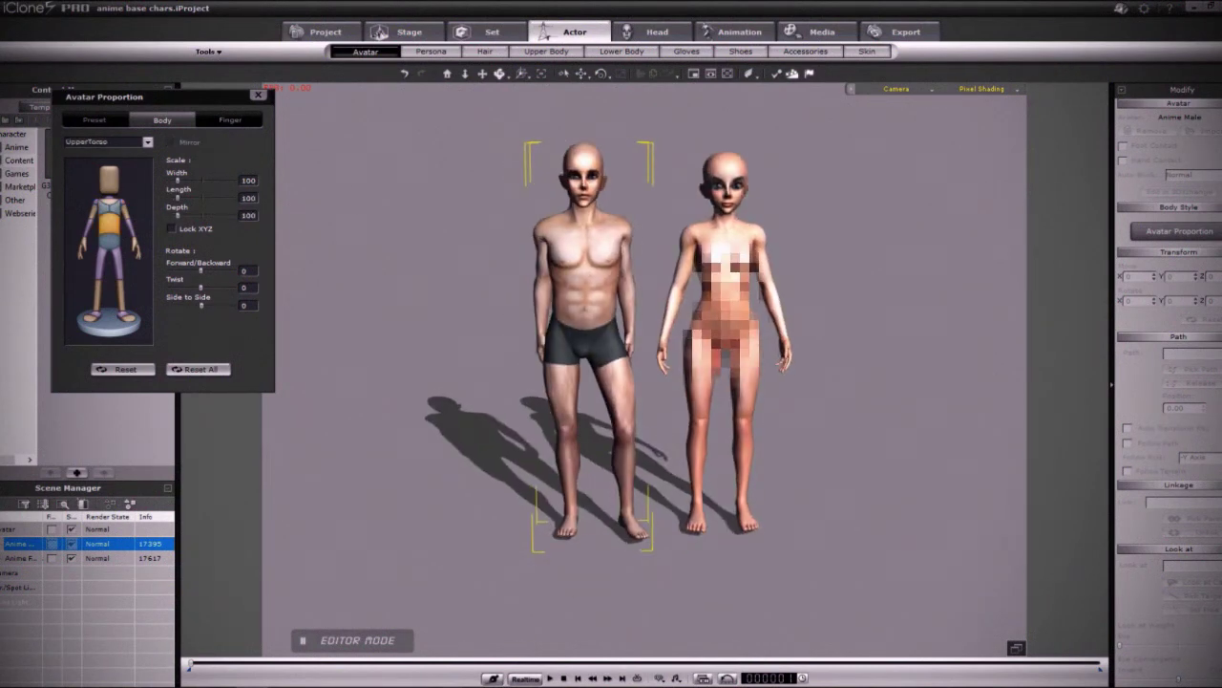
pyautogui.doubleClick(248, 180)
pyautogui.write('80')
pyautogui.doubleClick(248, 180)
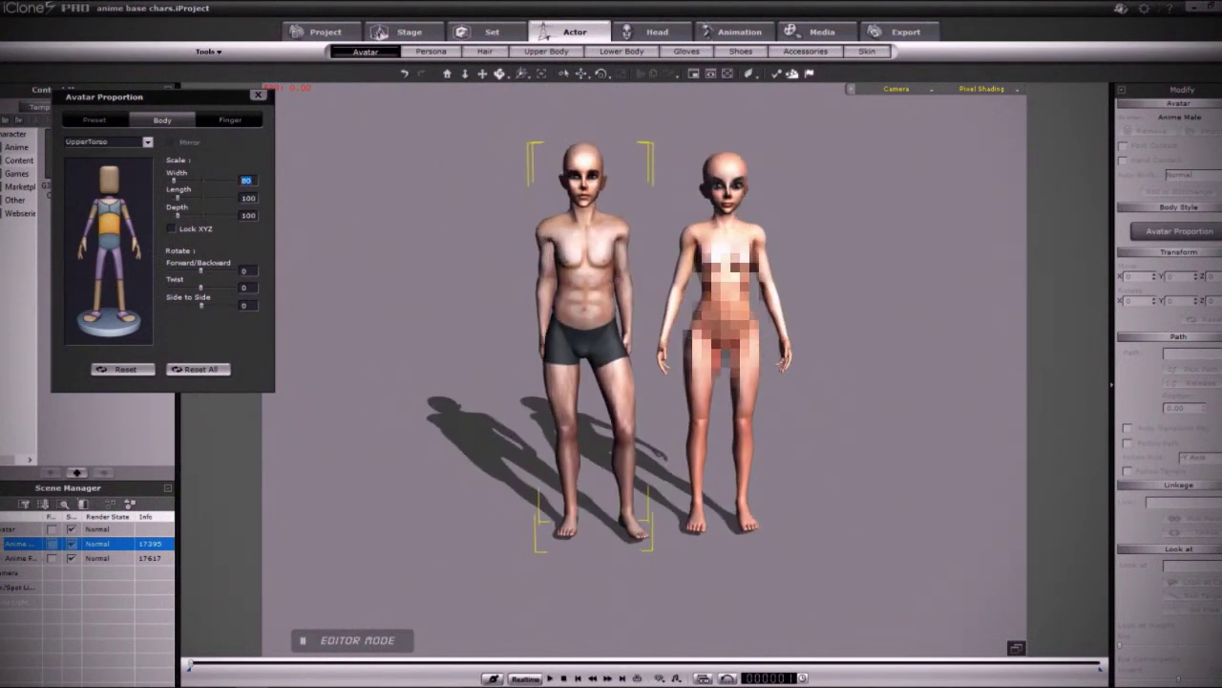
pyautogui.write('90')
# Set the male avatar's lower torso width to 90
pyautogui.click(110, 241)
pyautogui.doubleClick(249, 180)
pyautogui.write('80')
pyautogui.doubleClick(248, 181)
pyautogui.write('90')
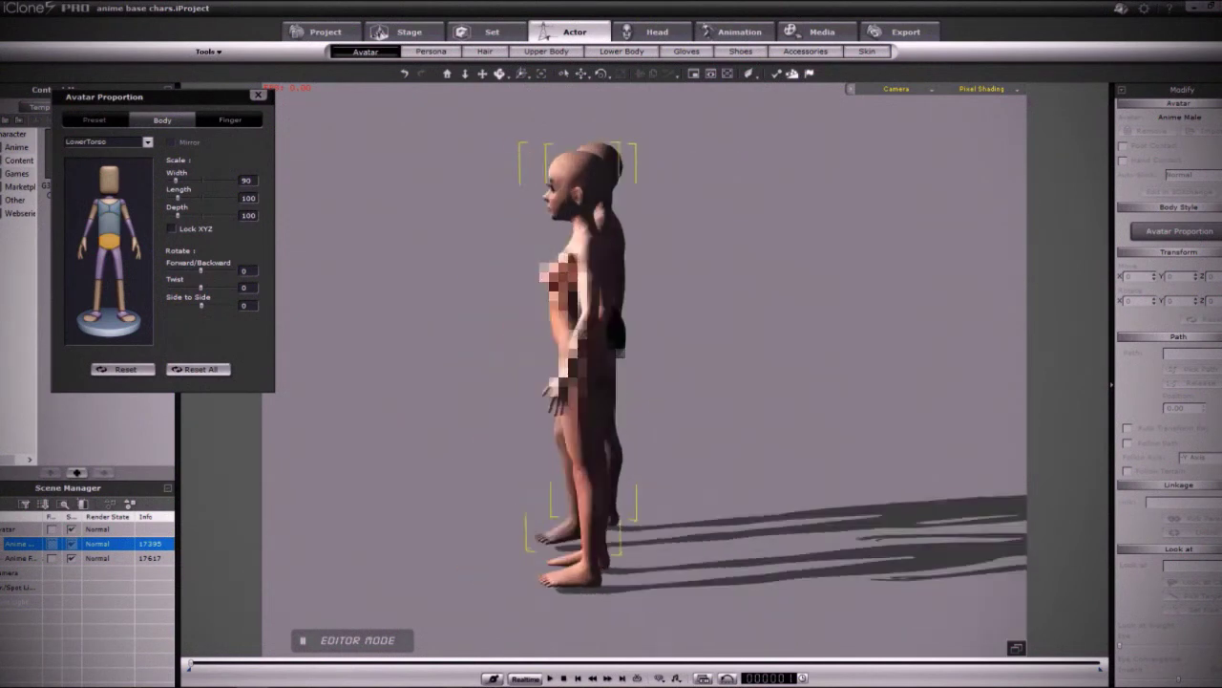
# Set the male avatar's upper torso depth to 90
pyautogui.click(109, 212)
pyautogui.write('90')
pyautogui.press('Return')
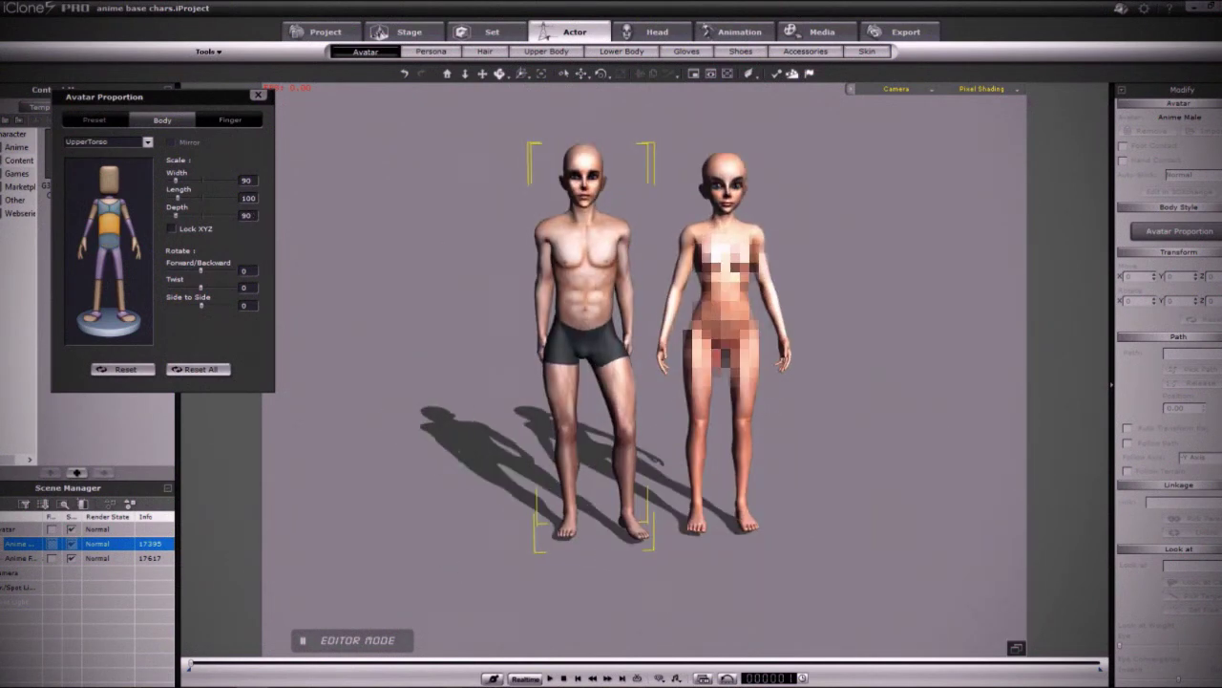
pyautogui.click(117, 264)
pyautogui.doubleClick(248, 216)
pyautogui.write('80')
pyautogui.hotkey('ctrl', 'z')
# Enable mirroring and scale both thighs to width 80 and depth 80
pyautogui.click(171, 142)
pyautogui.doubleClick(248, 180)
pyautogui.write('80')
pyautogui.doubleClick(248, 216)
pyautogui.write('80')
# Scale both lower legs to width 90 and depth 90
pyautogui.click(118, 295)
pyautogui.doubleClick(248, 181)
pyautogui.write('90')
pyautogui.doubleClick(249, 216)
pyautogui.write('90')
# Set the width and depth of both thighs to 90
pyautogui.click(116, 264)
pyautogui.doubleClick(249, 180)
pyautogui.write('90')
pyautogui.doubleClick(249, 216)
pyautogui.write('90')
# Set the male avatar's lower torso width to 95
pyautogui.click(109, 241)
pyautogui.doubleClick(248, 180)
pyautogui.write('95')
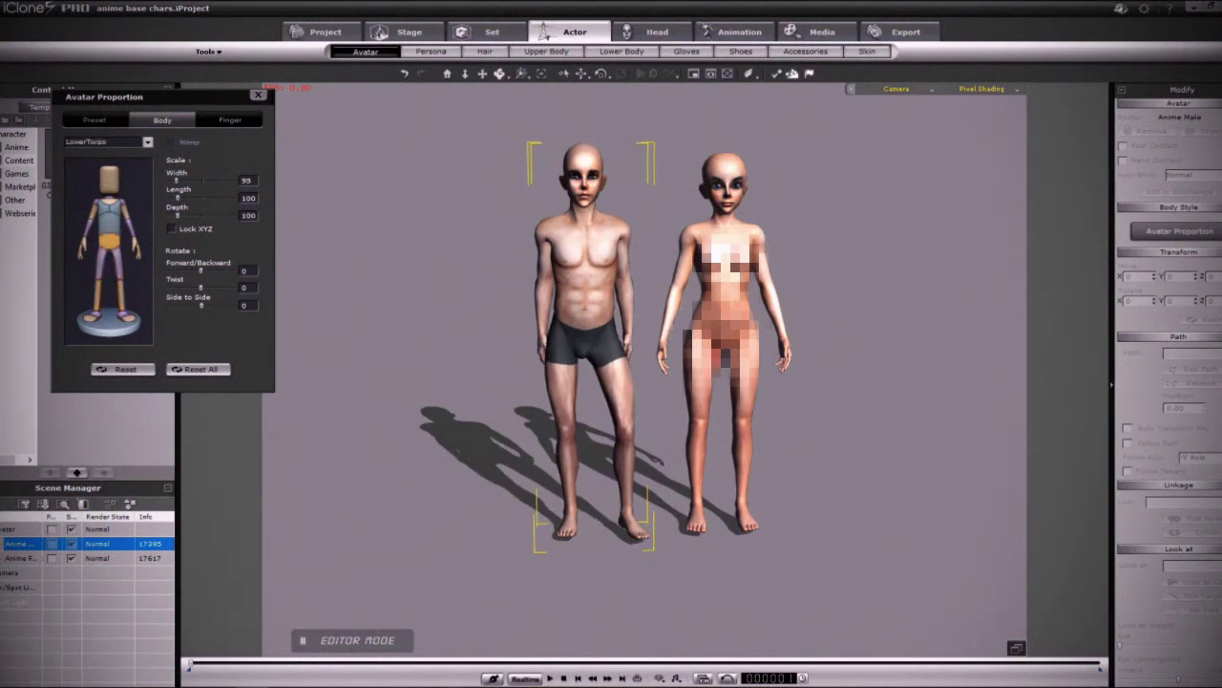
# Enable mirroring and set the length of both lower legs to 110
pyautogui.click(120, 293)
pyautogui.click(171, 141)
pyautogui.write('5')
pyautogui.press('Return')
pyautogui.press('BackSpace')
pyautogui.press('BackSpace')
pyautogui.write('10')
pyautogui.press('Return')
# Lengthen both upper arms slightly and set the length of both forearms to 110
pyautogui.click(93, 212)
pyautogui.write('5')
pyautogui.press('Return')
pyautogui.click(90, 226)
pyautogui.click(251, 198)
pyautogui.press('BackSpace')
pyautogui.press('BackSpace')
pyautogui.write('10')
pyautogui.press('Return')
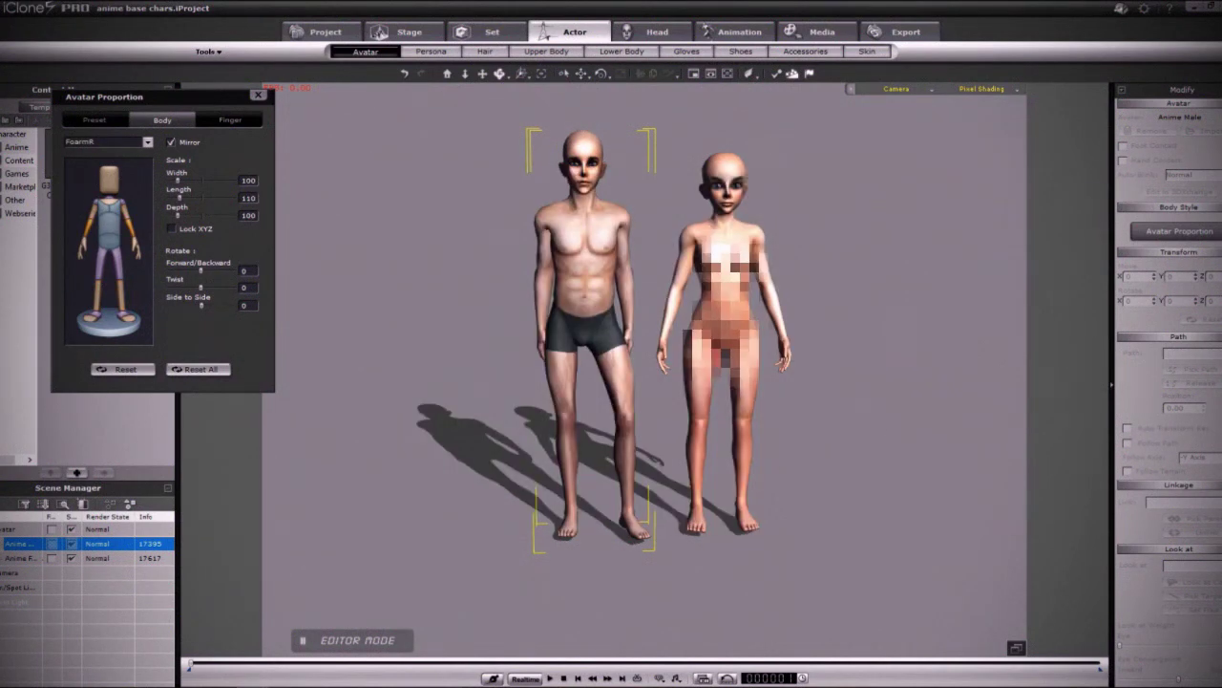
# Slim the male avatar's neck to width 70 and depth 70
pyautogui.click(110, 196)
pyautogui.click(252, 180)
pyautogui.press('BackSpace')
pyautogui.press('BackSpace')
pyautogui.press('BackSpace')
pyautogui.write('80')
pyautogui.press('Return')
pyautogui.click(252, 216)
pyautogui.press('BackSpace')
pyautogui.press('BackSpace')
pyautogui.press('BackSpace')
pyautogui.write('80')
pyautogui.press('Return')
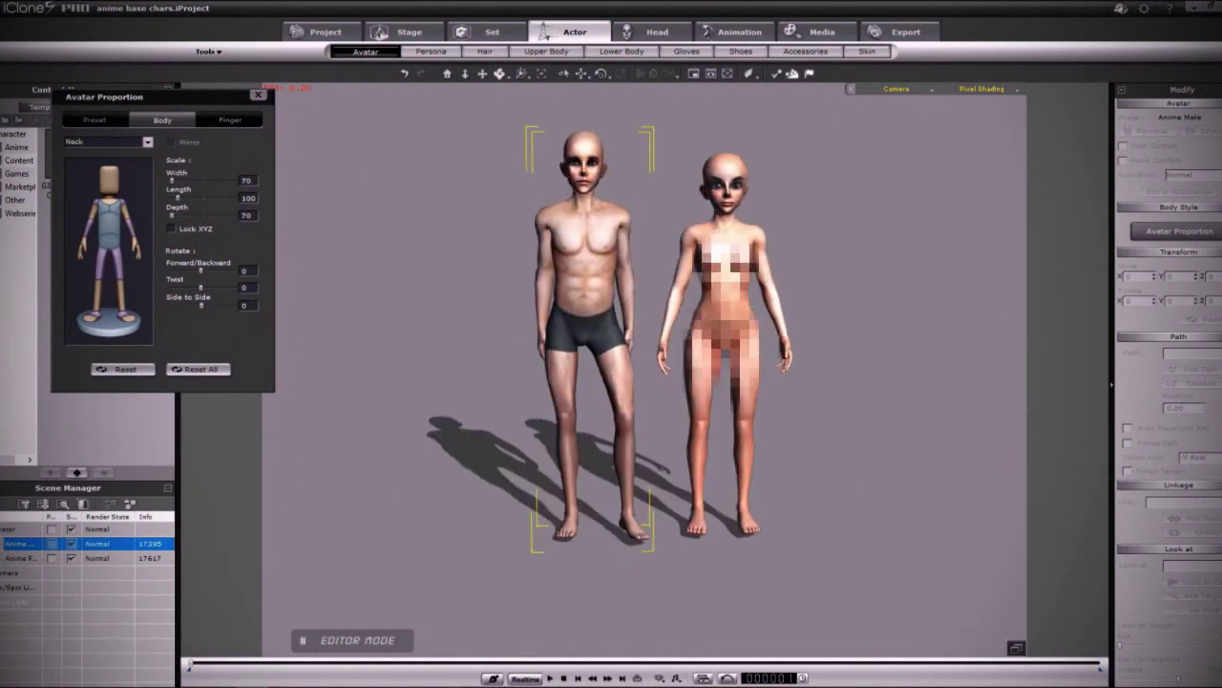
# Reshape both of the male avatar's shoulders to width 90 and length 75
pyautogui.click(117, 206)
pyautogui.doubleClick(246, 181)
pyautogui.write('70')
pyautogui.press('Return')
pyautogui.doubleClick(249, 199)
pyautogui.write('75')
pyautogui.press('Return')
pyautogui.doubleClick(246, 180)
pyautogui.write('90')
pyautogui.press('Return')
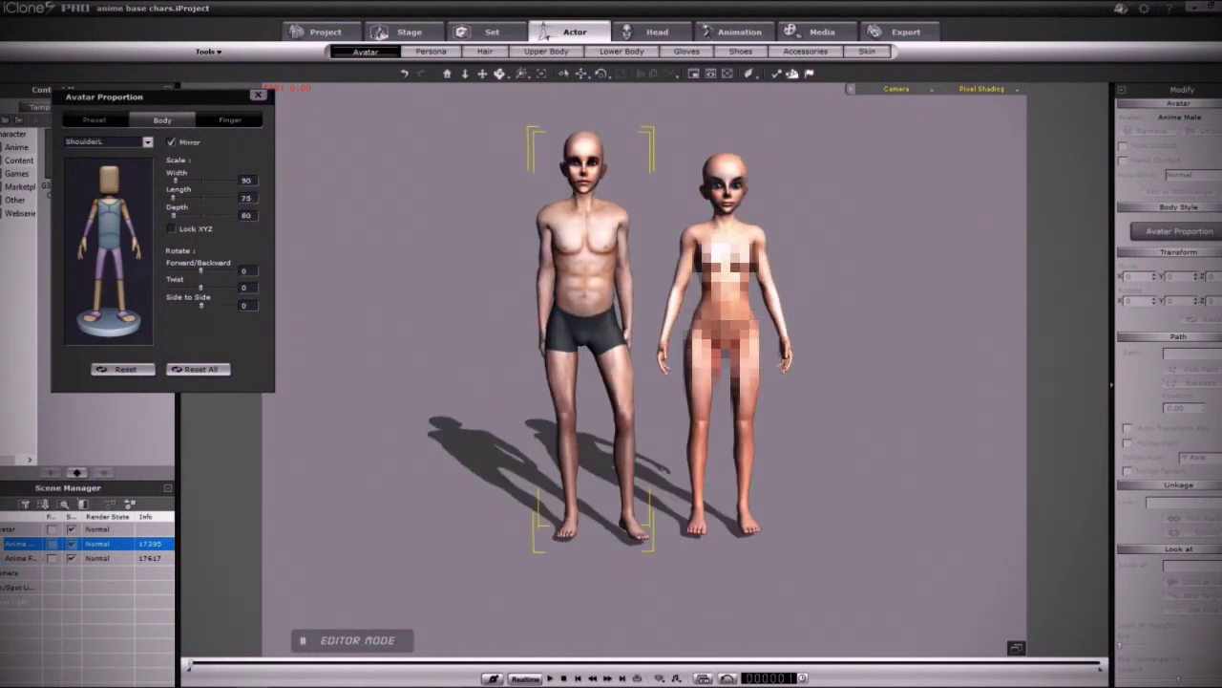
# Slim the male avatar's upper torso to width 85 and depth 90
pyautogui.doubleClick(247, 181)
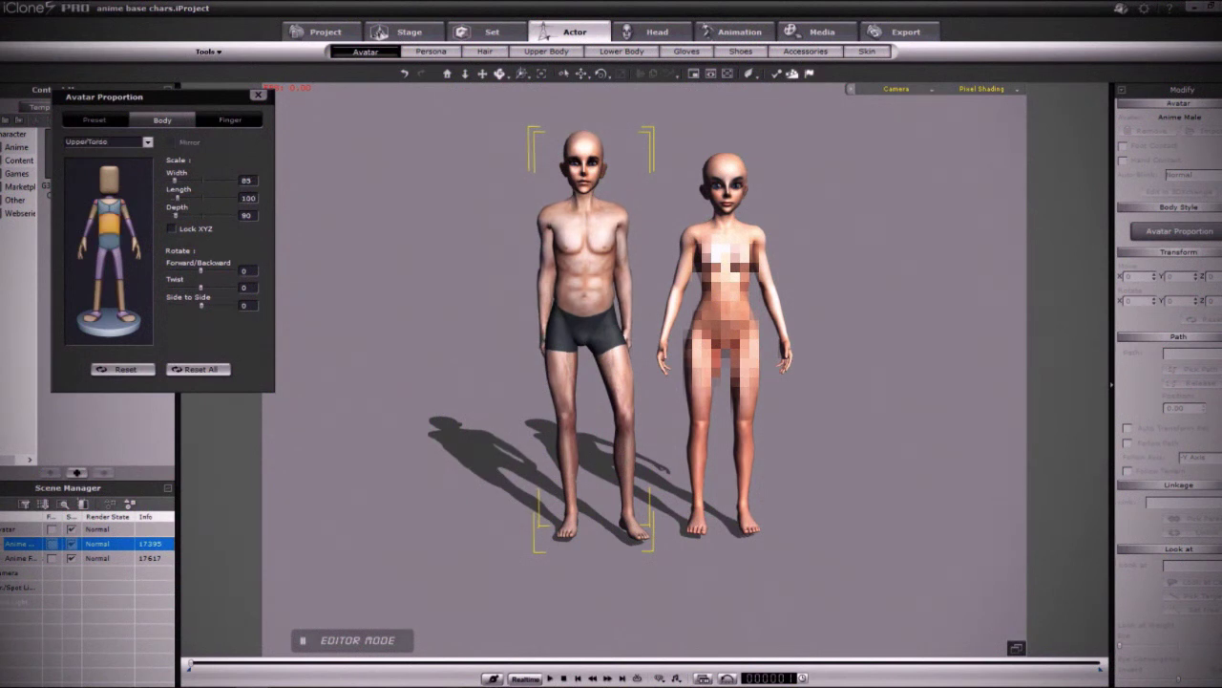
pyautogui.write('90')
pyautogui.press('Return')
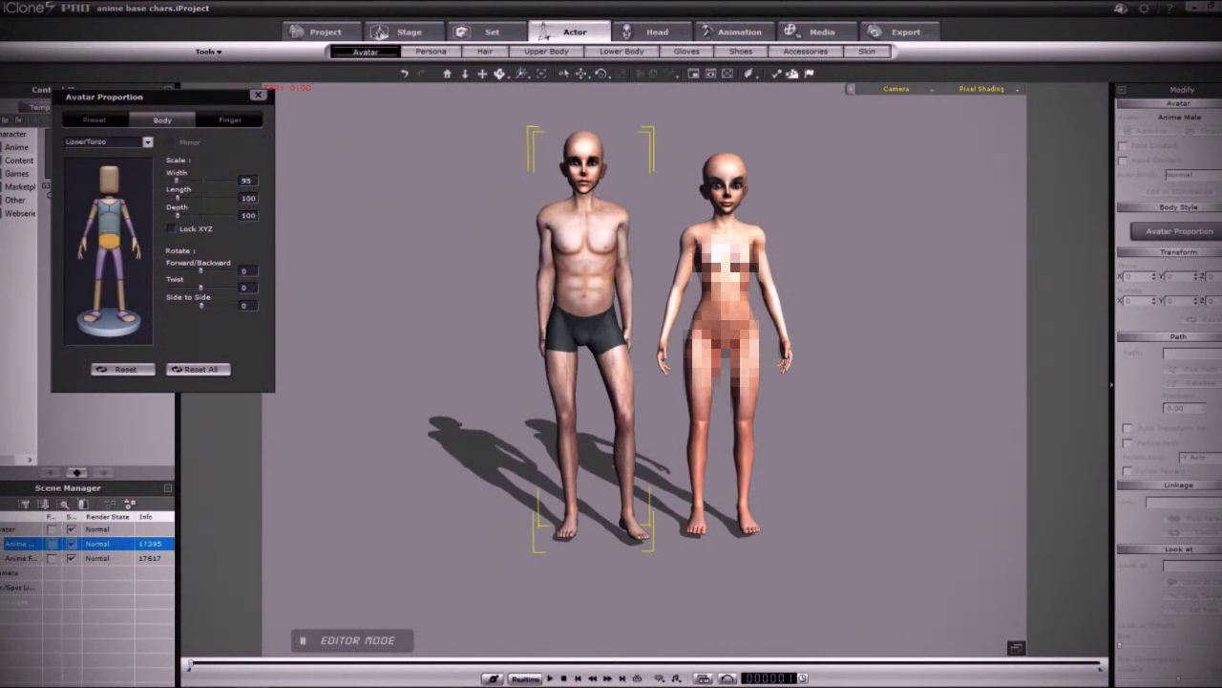
# Select the female avatar, open its body proportions and set the upper torso length to 90
pyautogui.click(728, 286)
pyautogui.click(1180, 231)
pyautogui.click(121, 204)
pyautogui.click(248, 180)
pyautogui.write('90')
pyautogui.press('Tab')
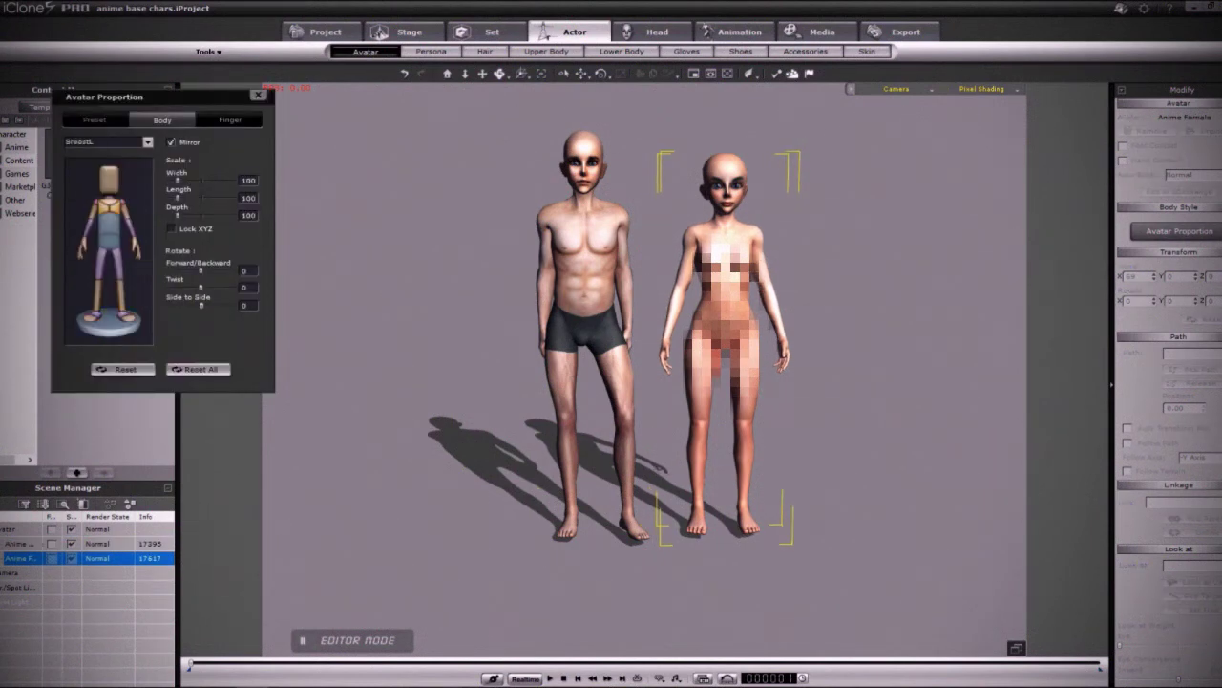
pyautogui.write('90')
pyautogui.press('Return')
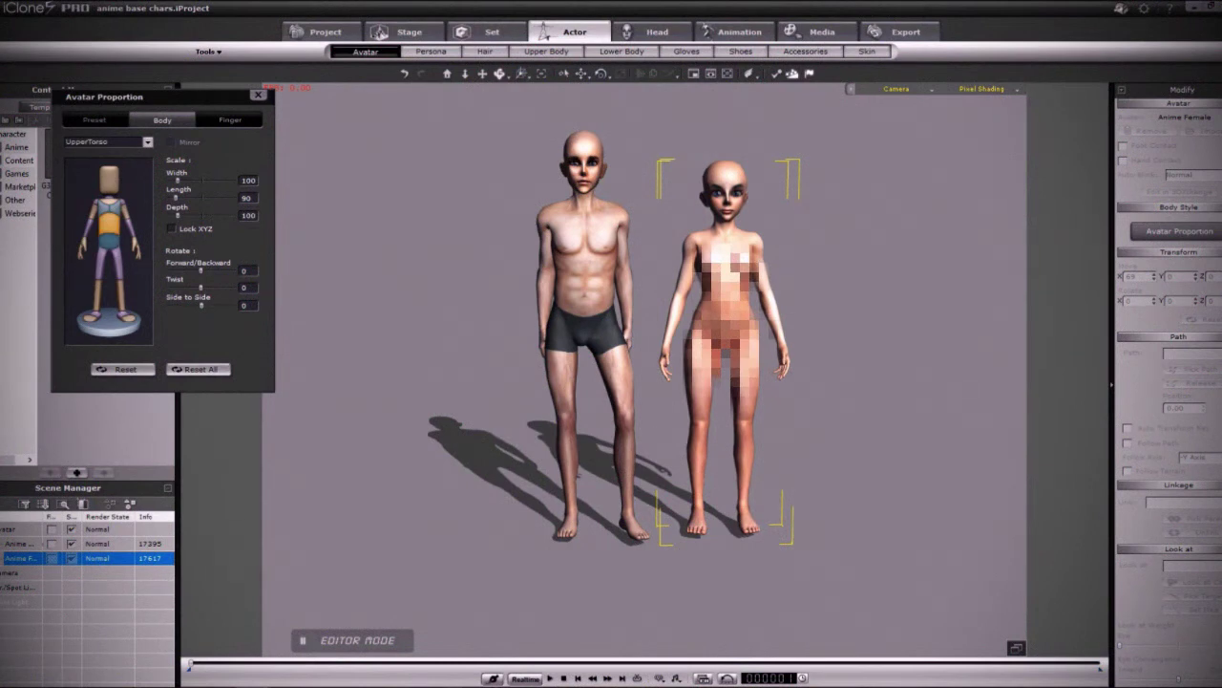
# Set the width, length and depth of both of the female avatar's thighs to 90, with a forward/backward rotation of -3
pyautogui.press('Return')
pyautogui.write('80')
pyautogui.press('Tab')
pyautogui.press('Tab')
pyautogui.write('80')
pyautogui.press('Return')
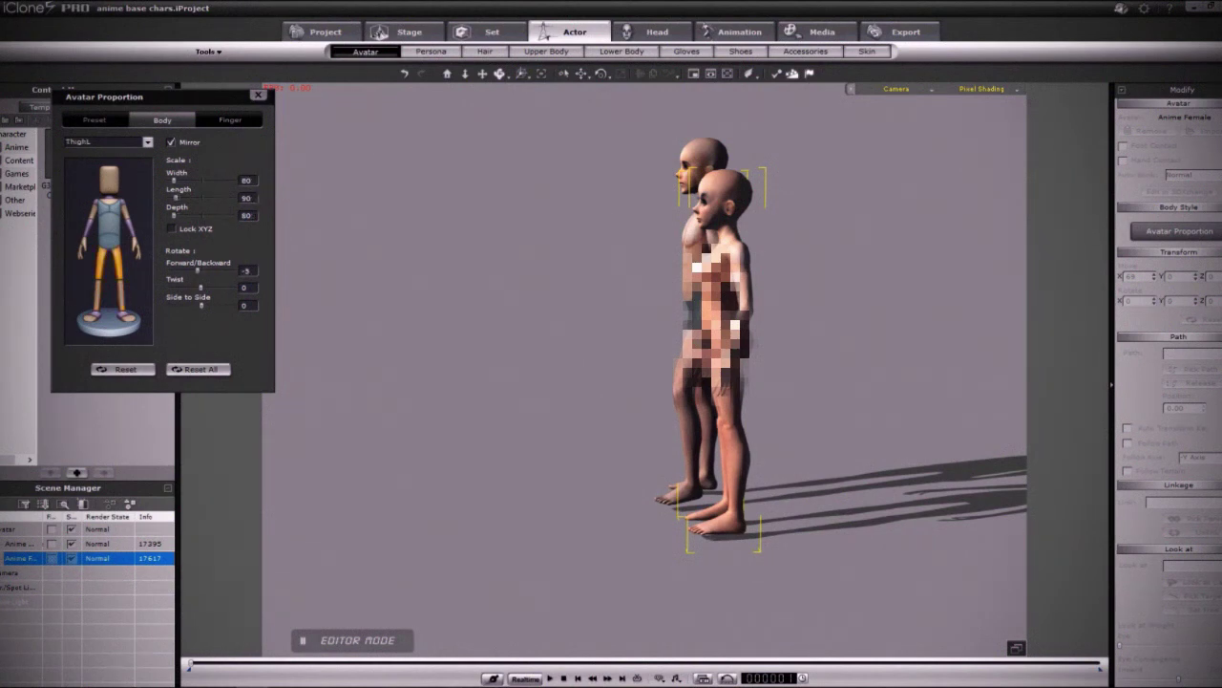
pyautogui.press('Return')
pyautogui.doubleClick(246, 198)
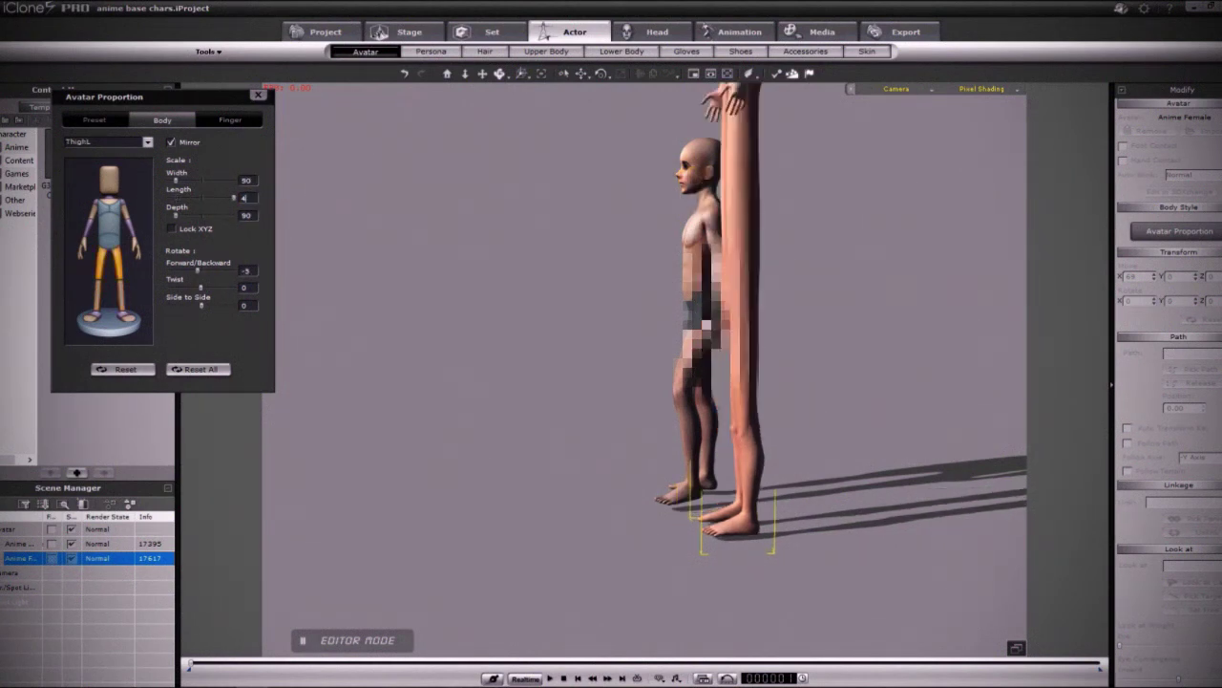
pyautogui.write('90')
pyautogui.press('Return')
# Set the width and depth of the female avatar's lower legs to 110 and their forward/backward rotation to 7
pyautogui.doubleClick(246, 216)
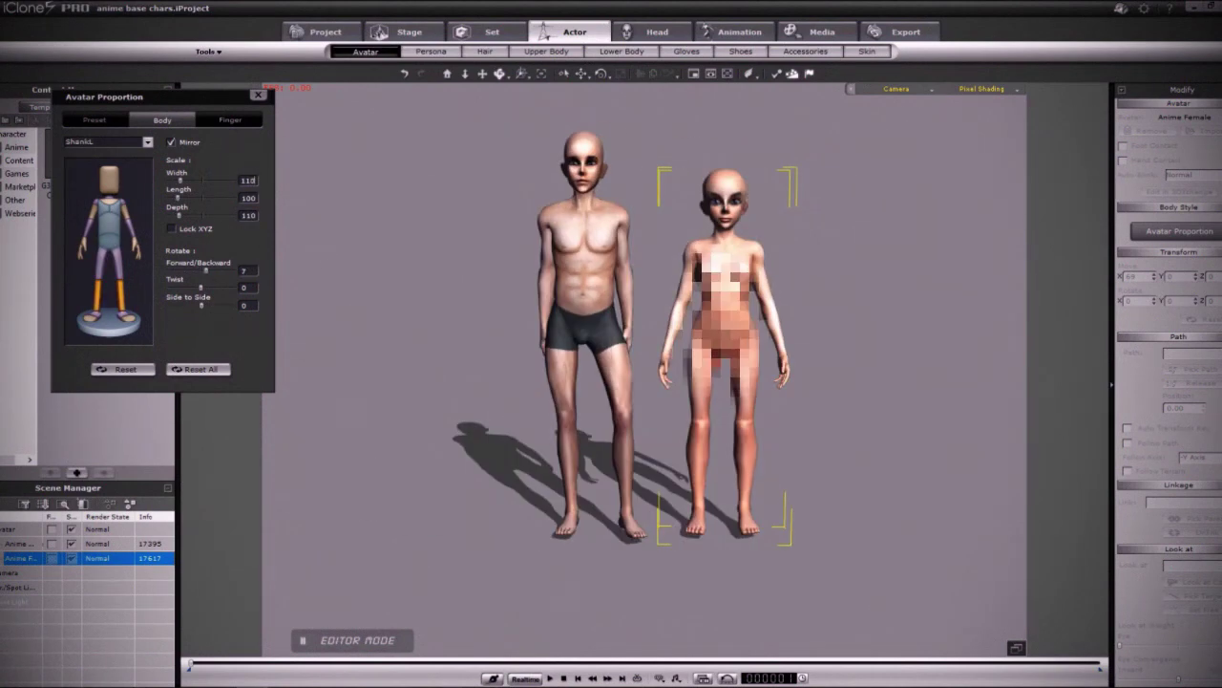
pyautogui.click(110, 263)
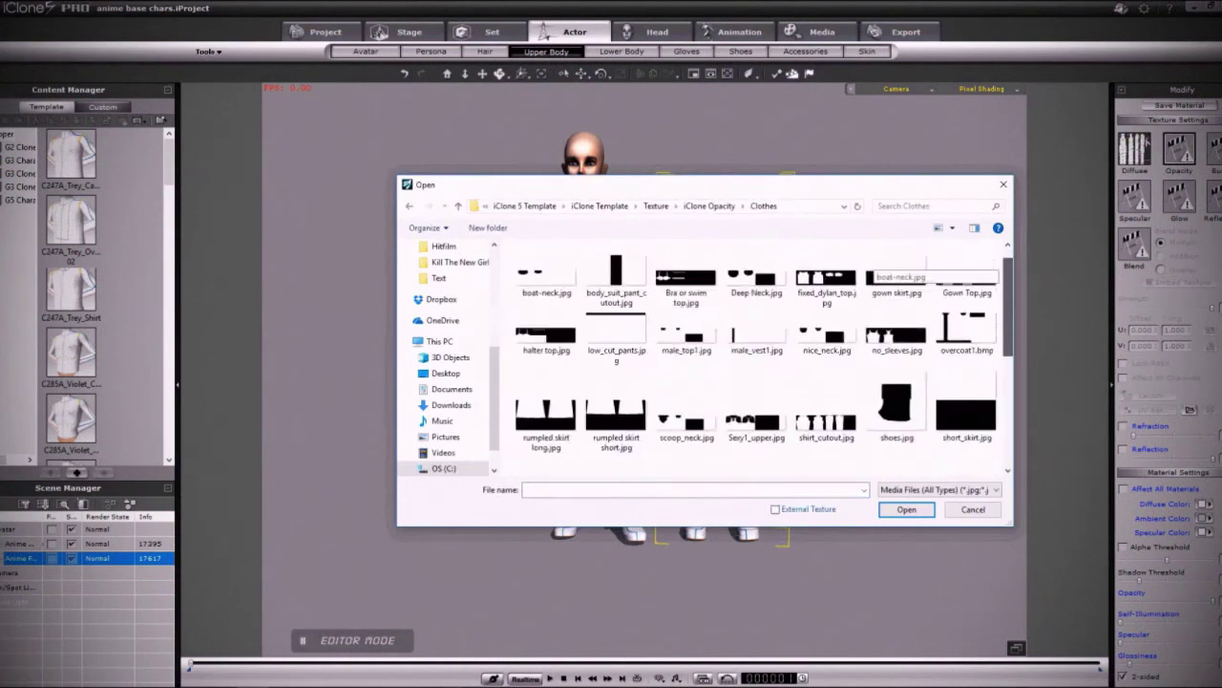
# Load nice_neck.jpg as the opacity texture of the female avatar's upper-body clothing
pyautogui.click(21, 544)
pyautogui.scroll(-5, 827, 401)
pyautogui.click(21, 558)
pyautogui.click(827, 326)
pyautogui.press('Return')
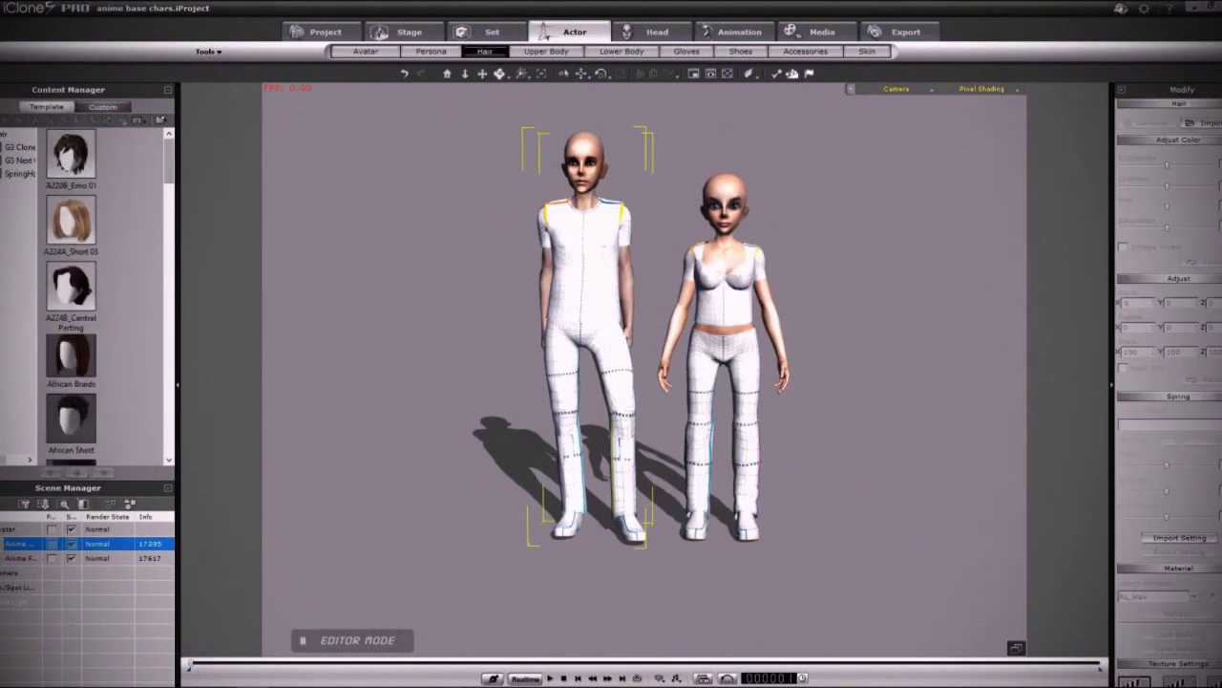
# Give the male avatar the Short Curl hair, darkened to black and enlarged to cover the head
pyautogui.scroll(-15, 72, 296)
pyautogui.click(21, 558)
pyautogui.click(21, 543)
pyautogui.doubleClick(71, 160)
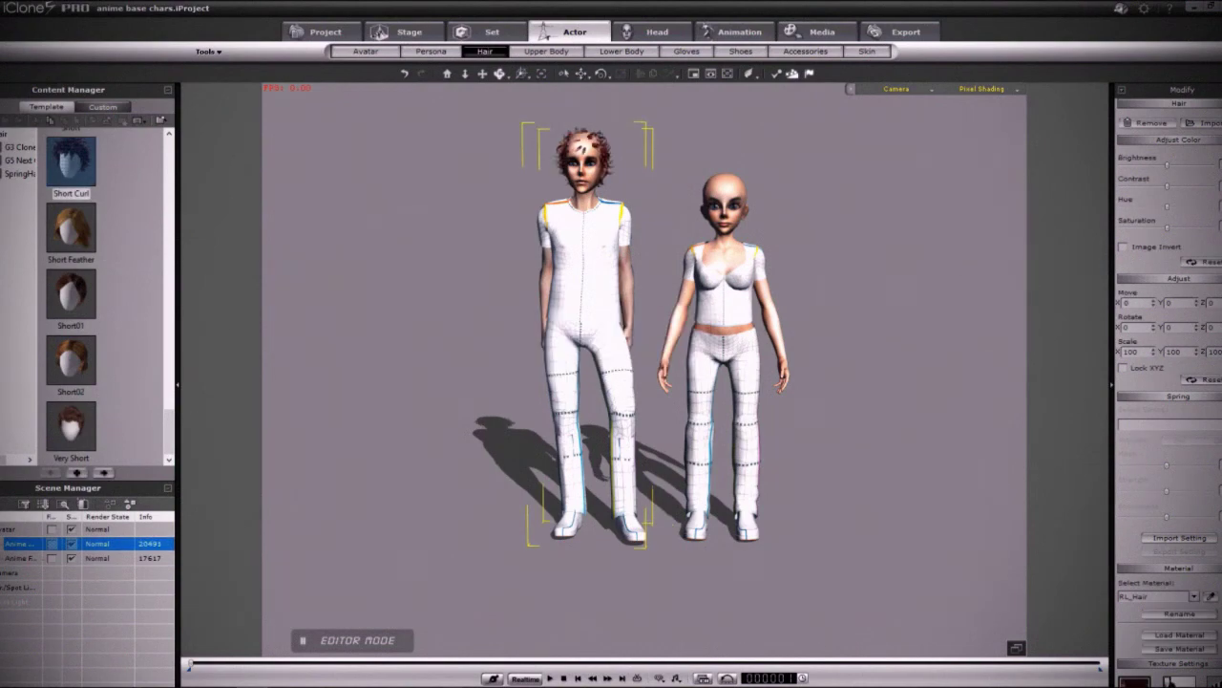
pyautogui.click(584, 143)
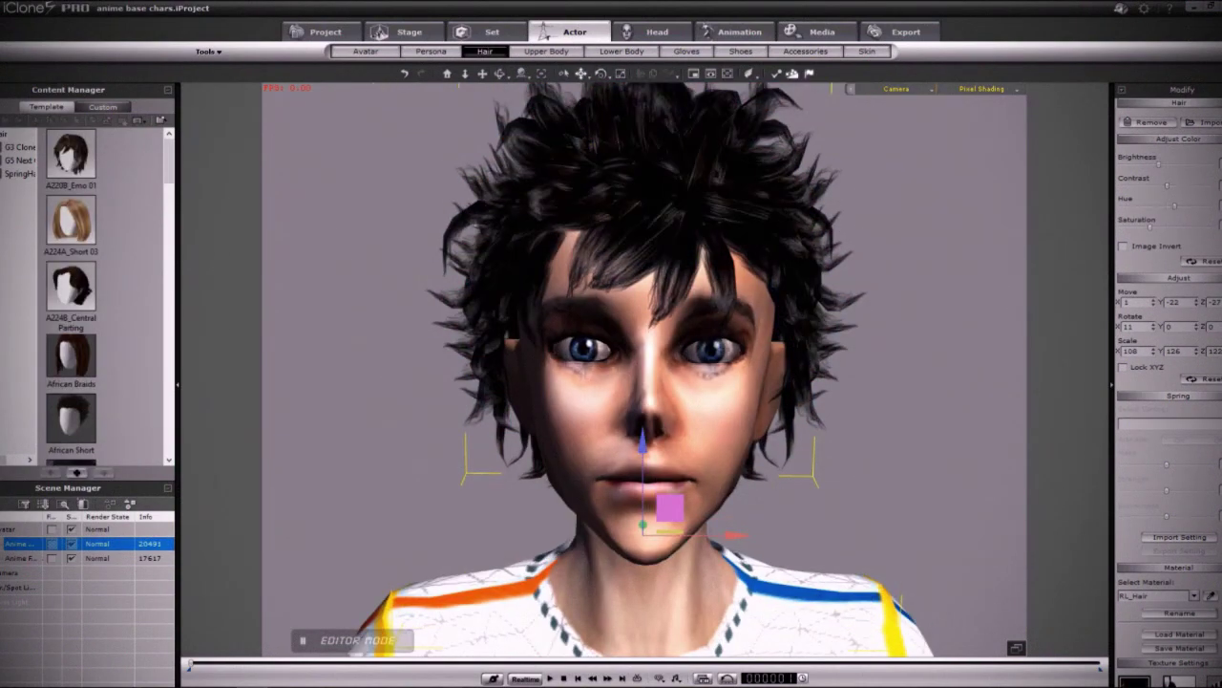